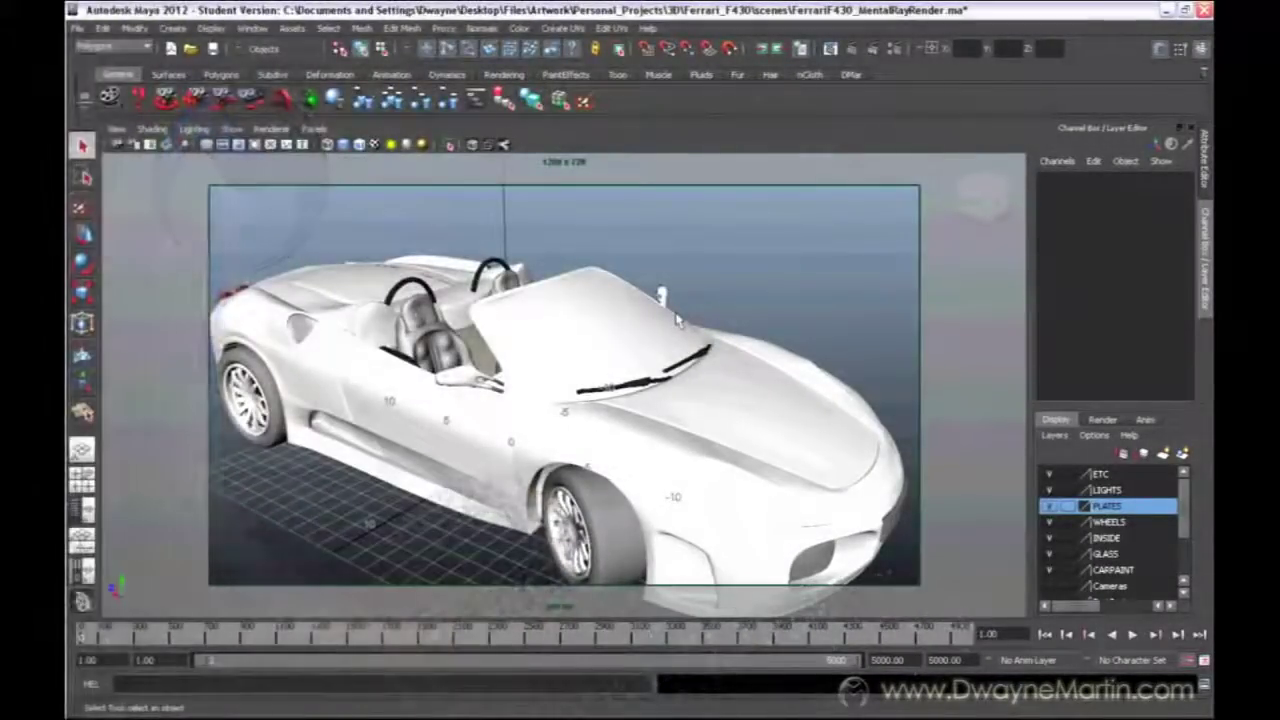
Switch to the 3D folder window and inspect the Ferrari_F430 project's subfolders and the files in its scenes folder
mouse_move(67, 195)
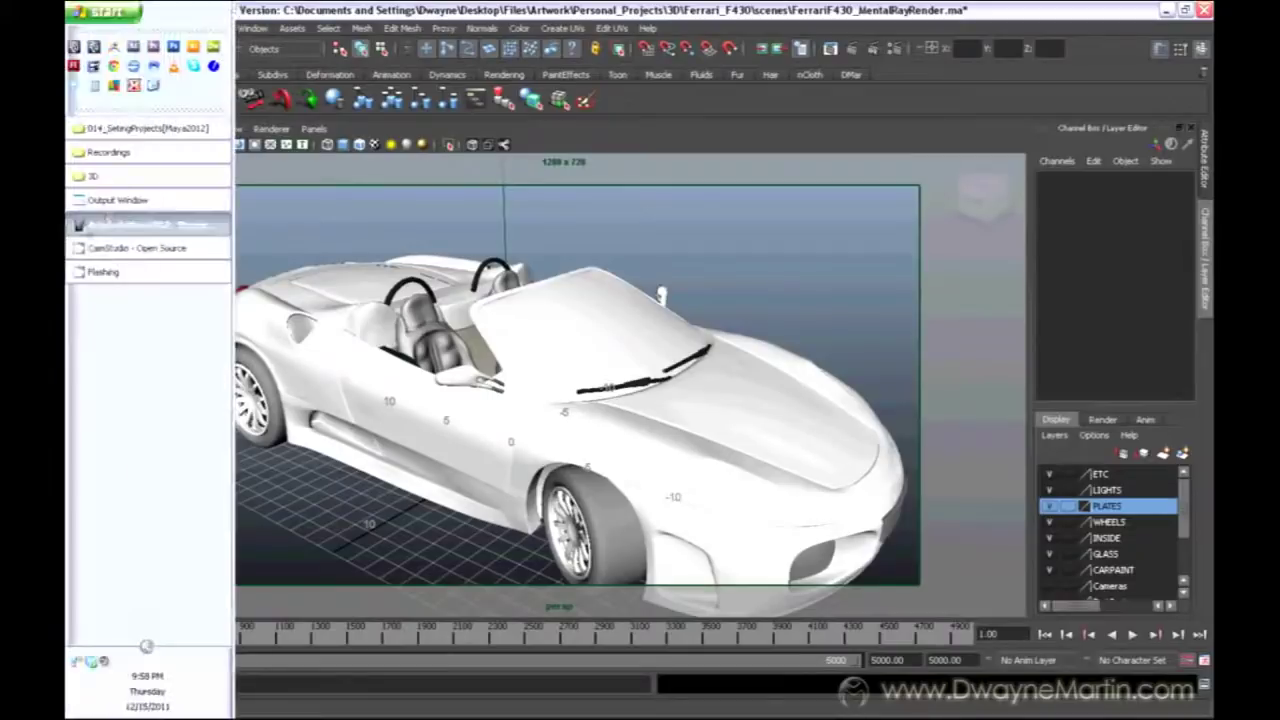
click(130, 176)
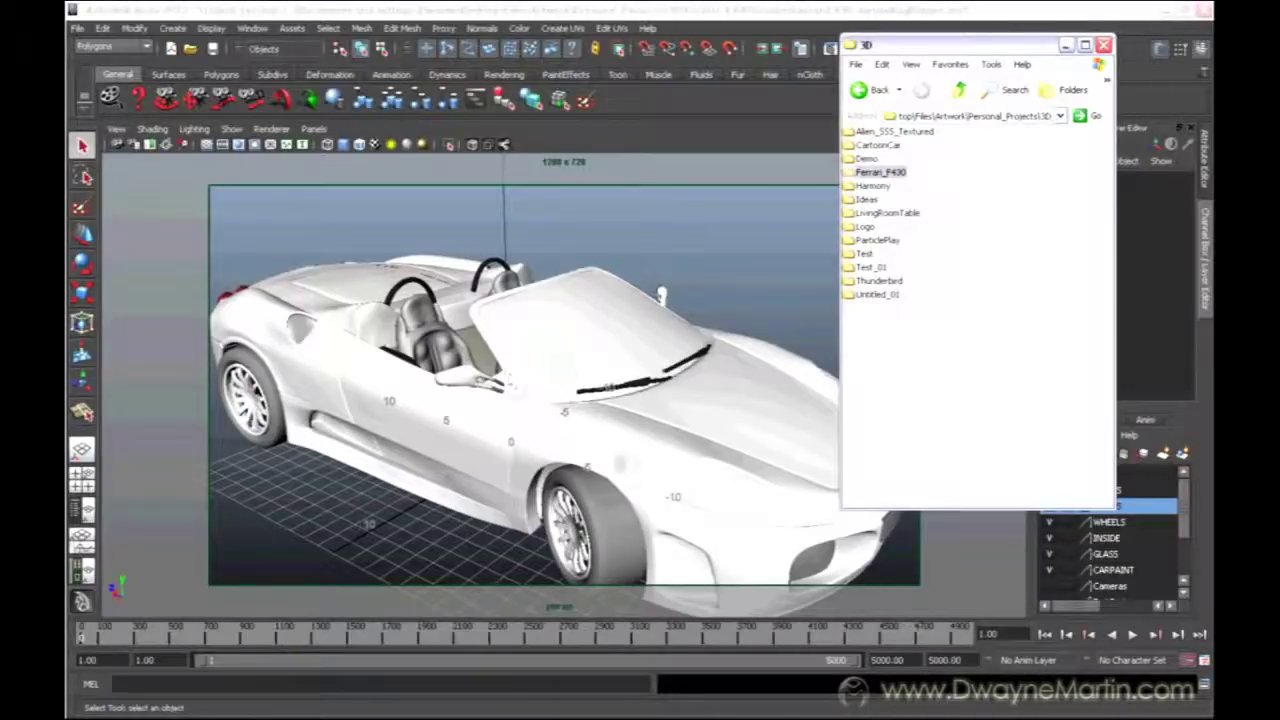
double_click(892, 175)
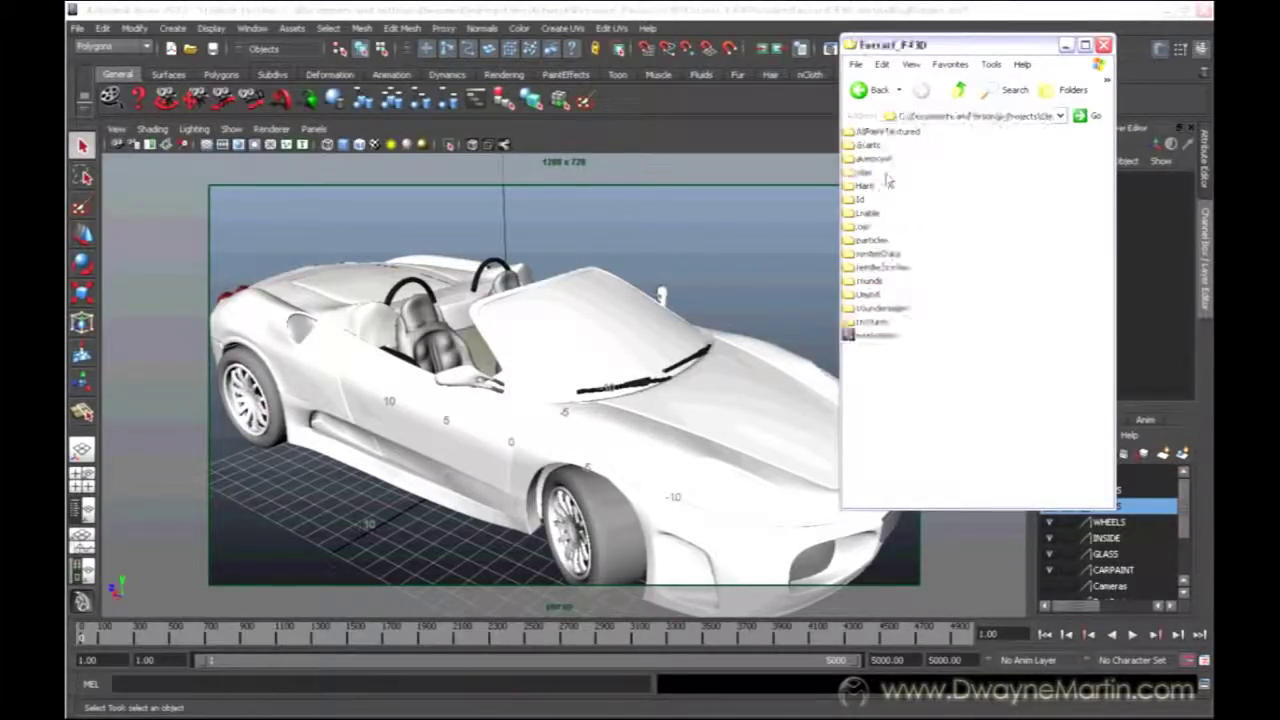
click(876, 283)
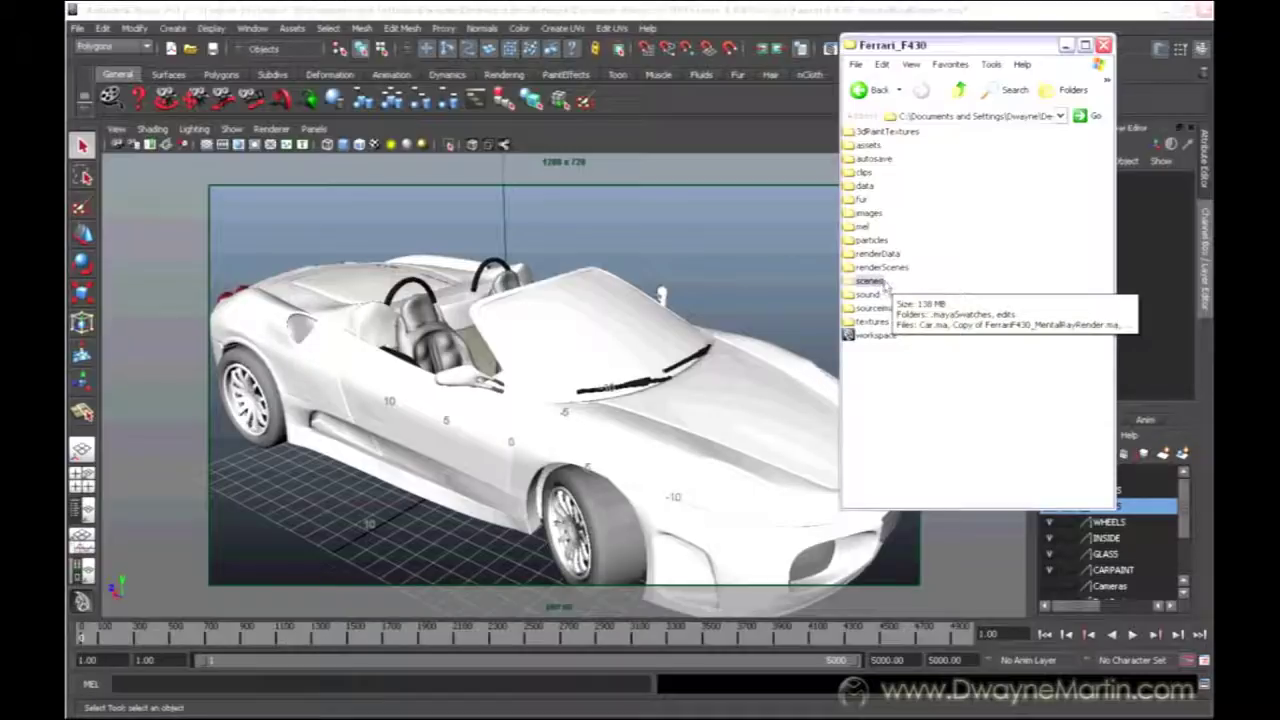
double_click(877, 285)
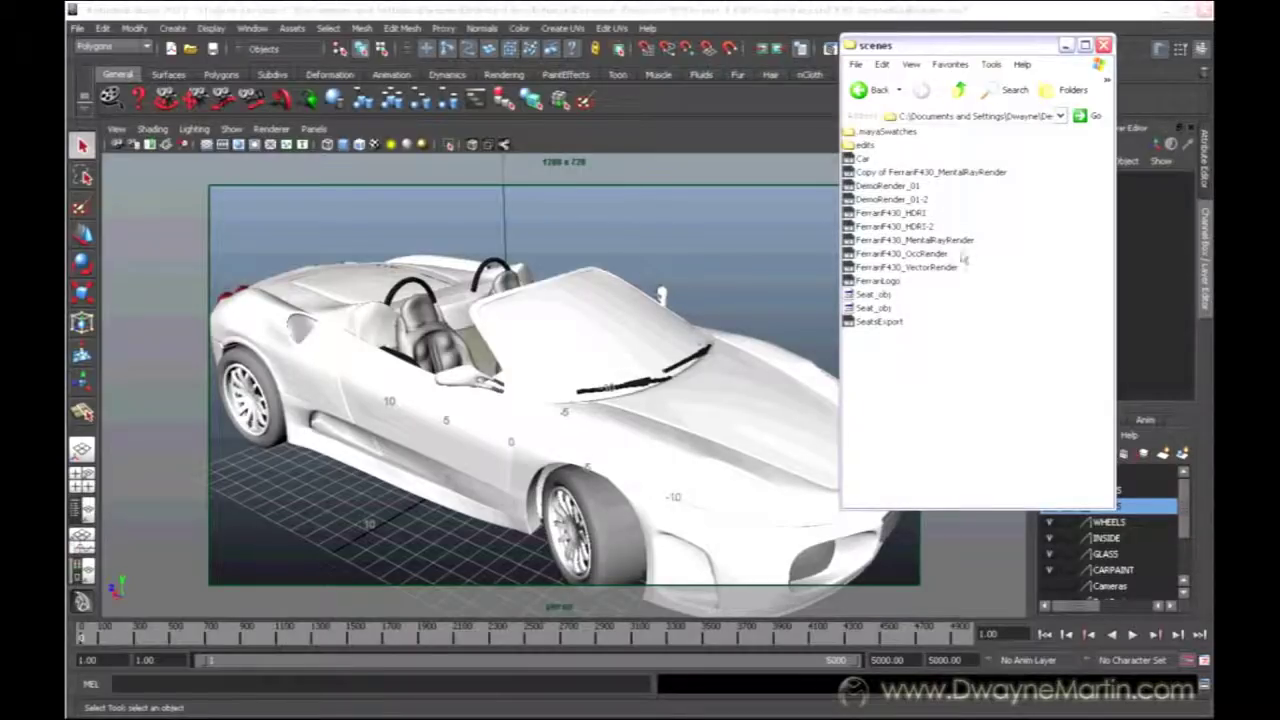
click(960, 91)
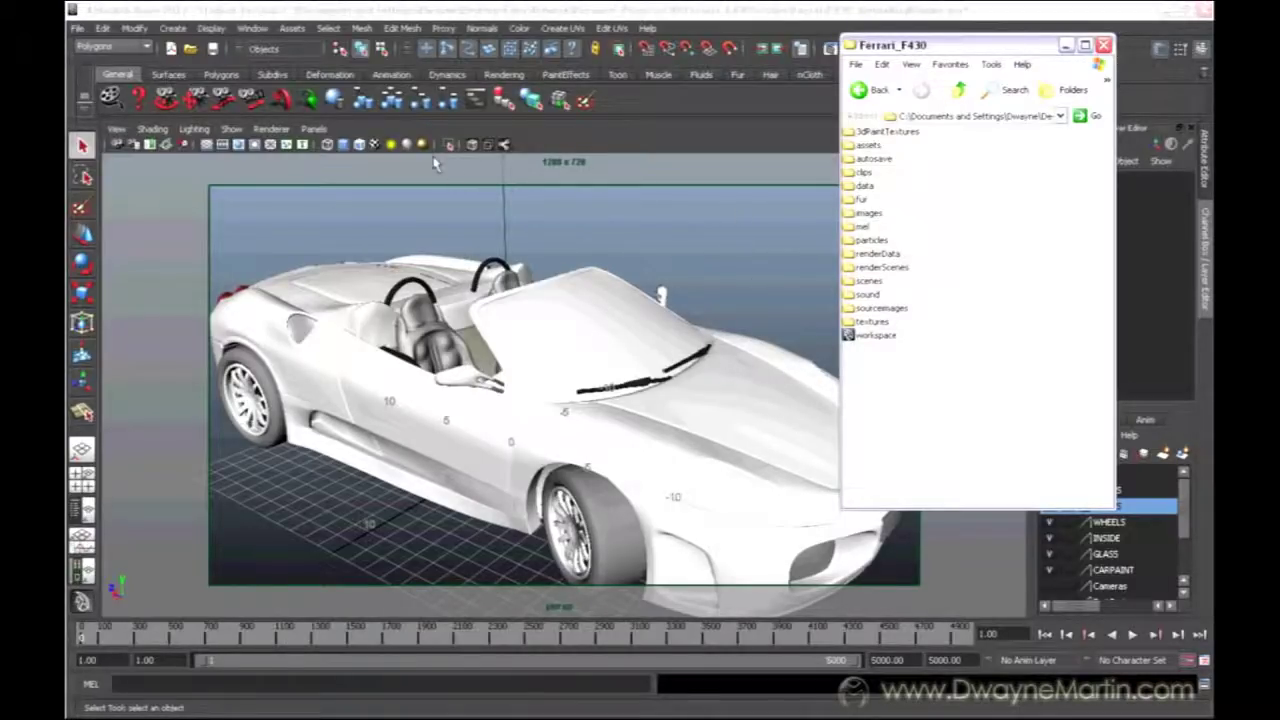
Create a new Maya project named Test on the Desktop with the default project folder locations
click(287, 14)
click(77, 29)
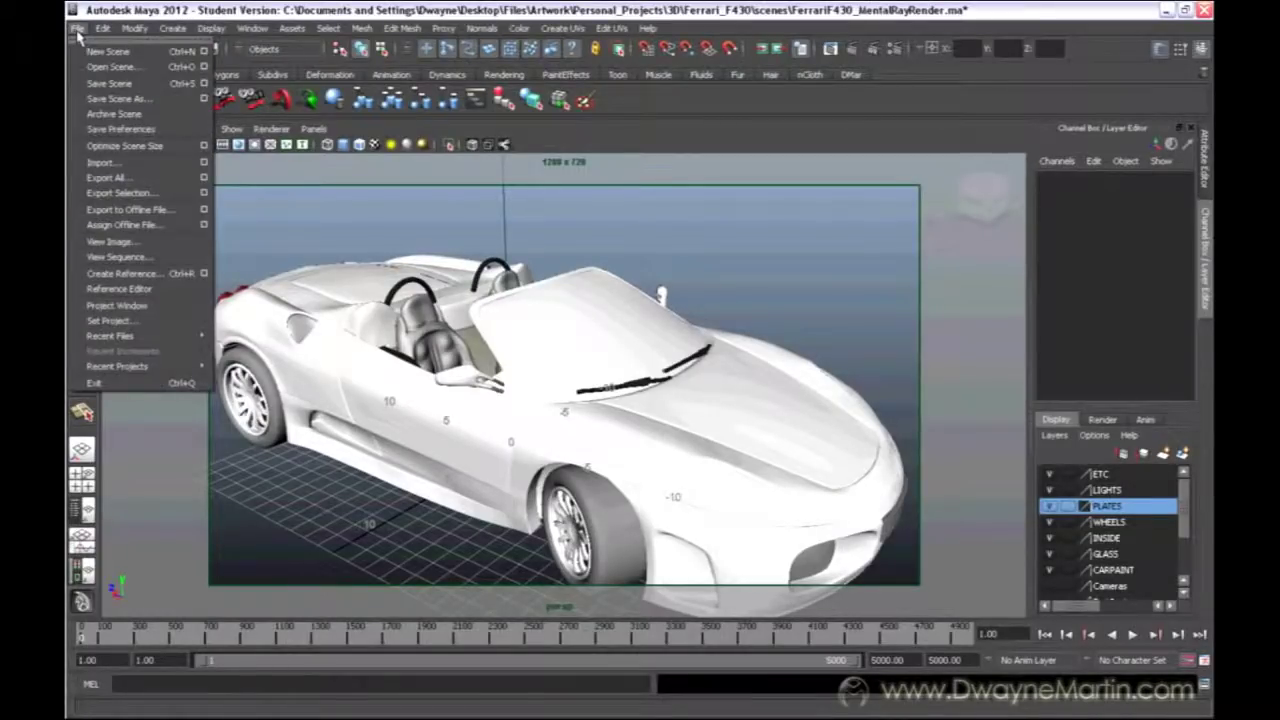
click(118, 305)
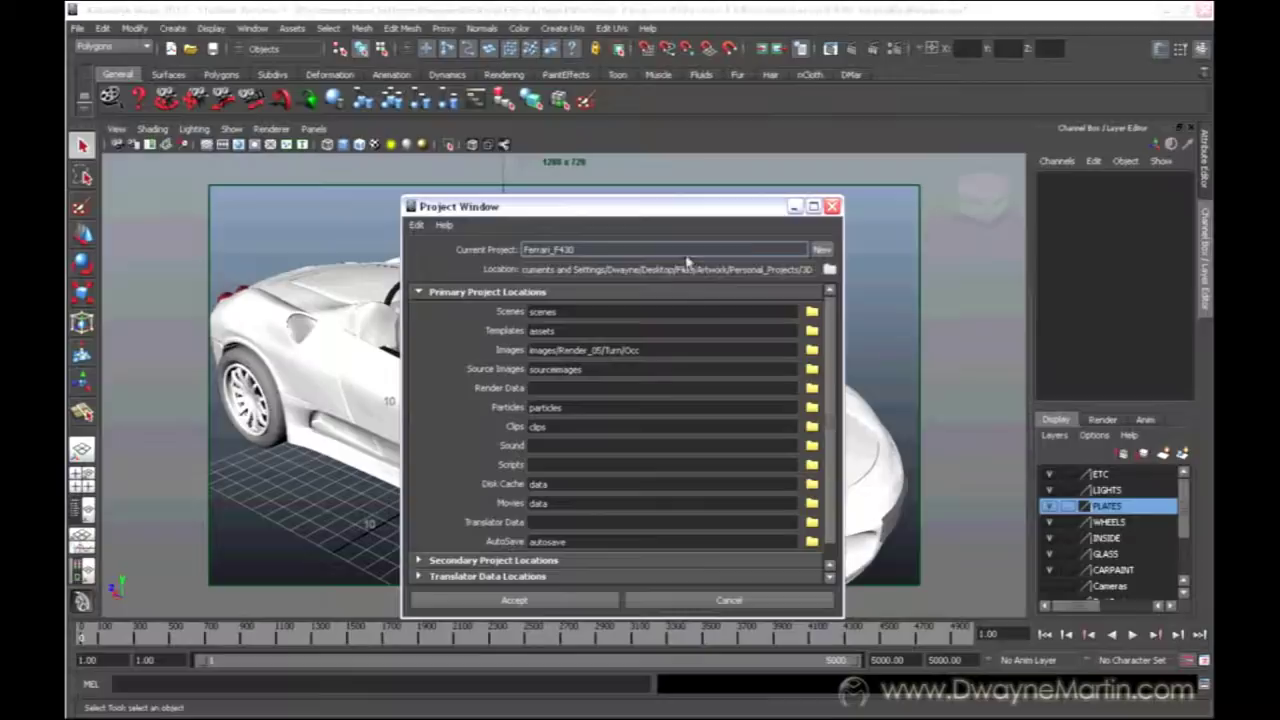
click(821, 250)
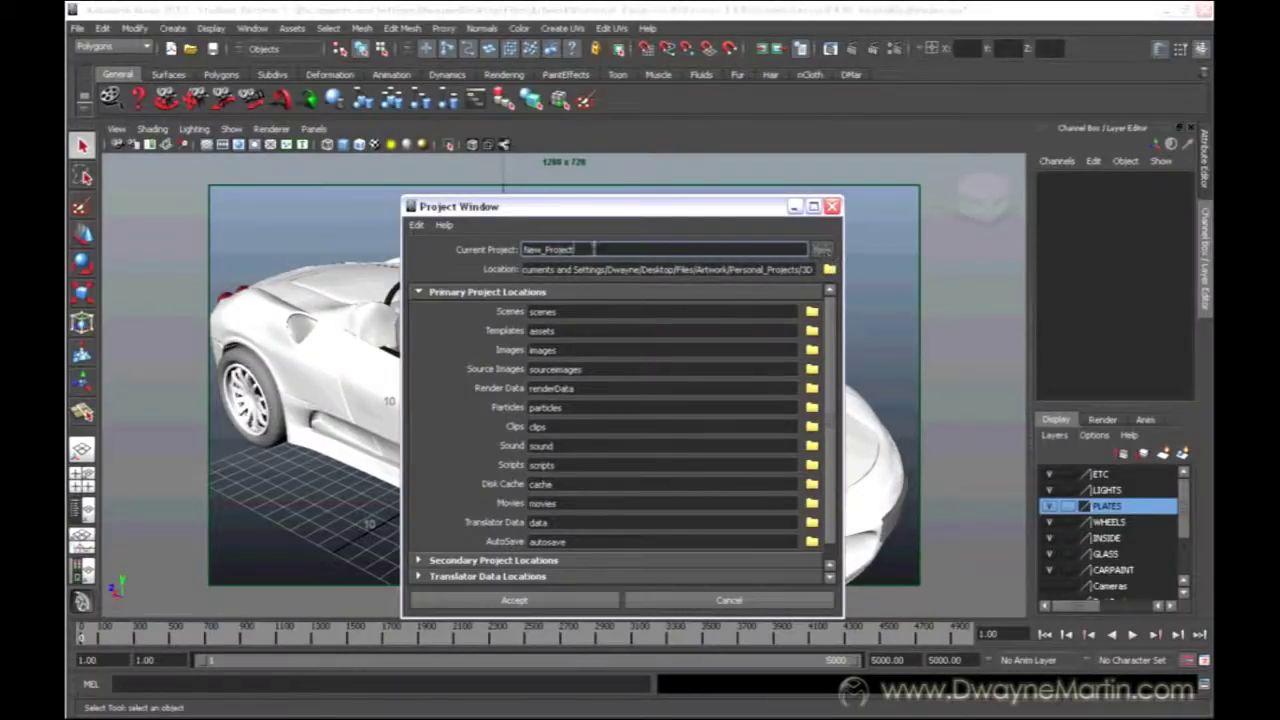
drag(593, 249, 488, 252)
text(Test)
click(829, 270)
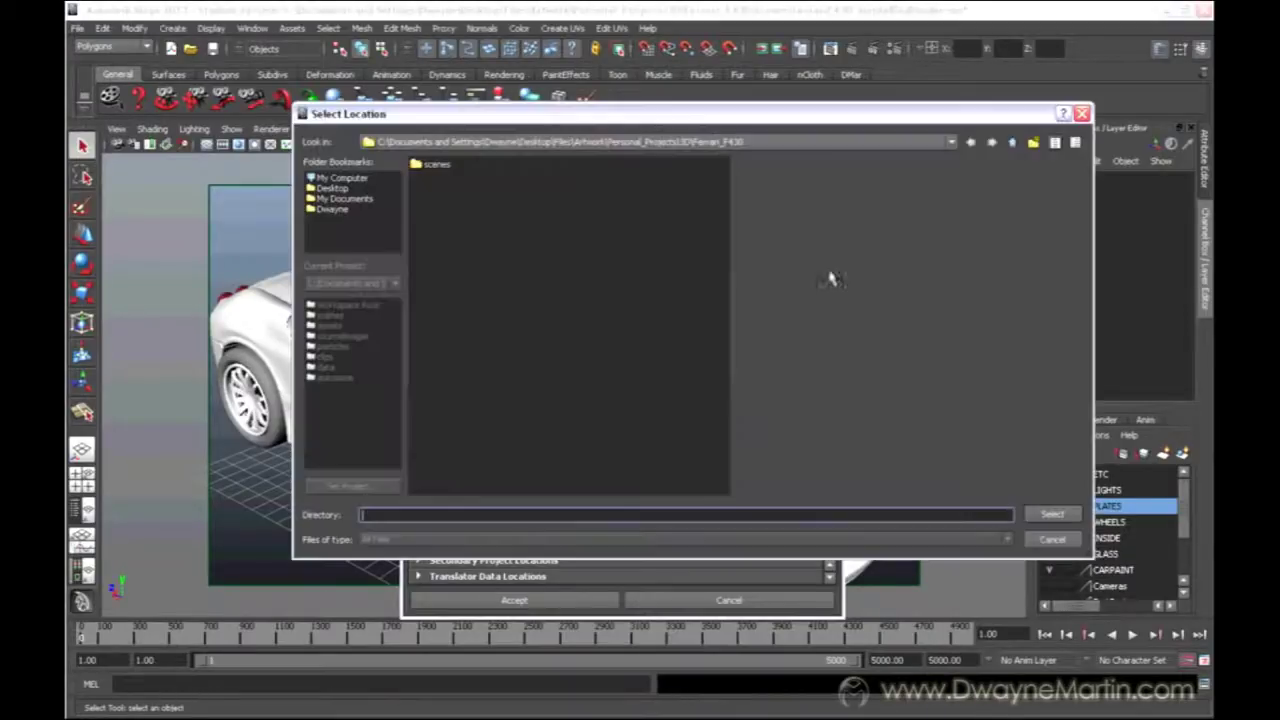
click(360, 192)
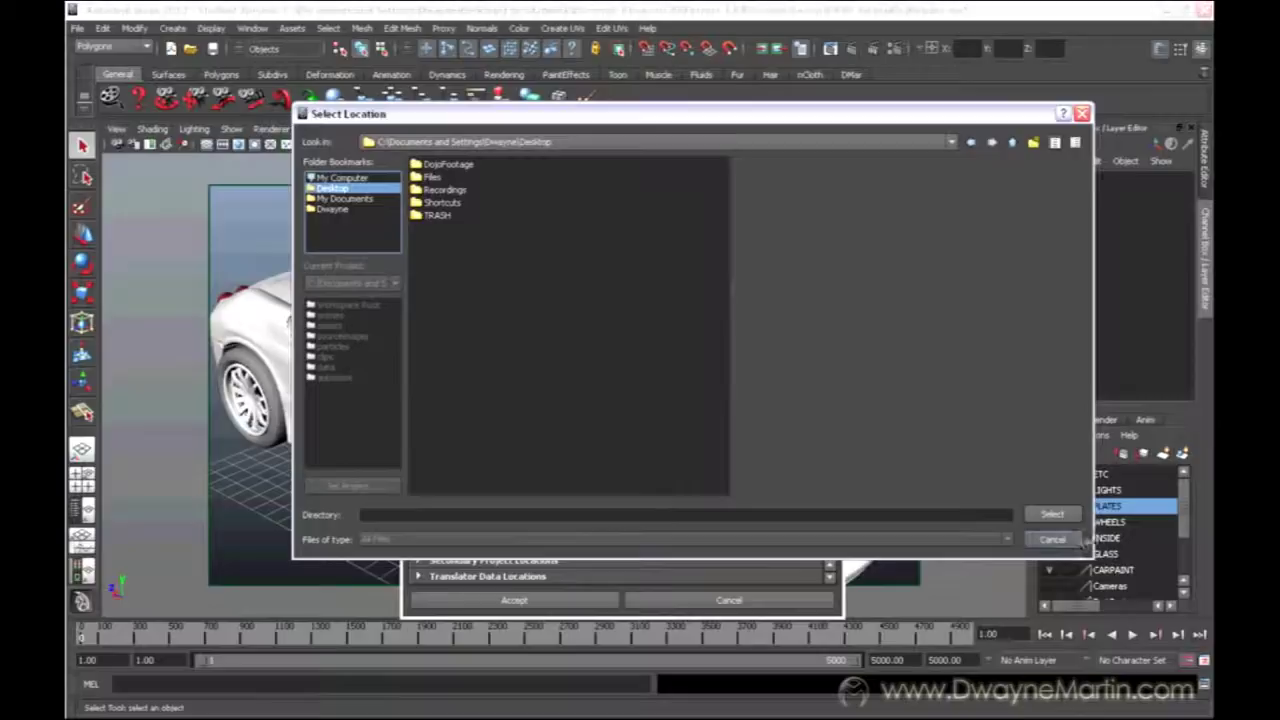
click(1052, 514)
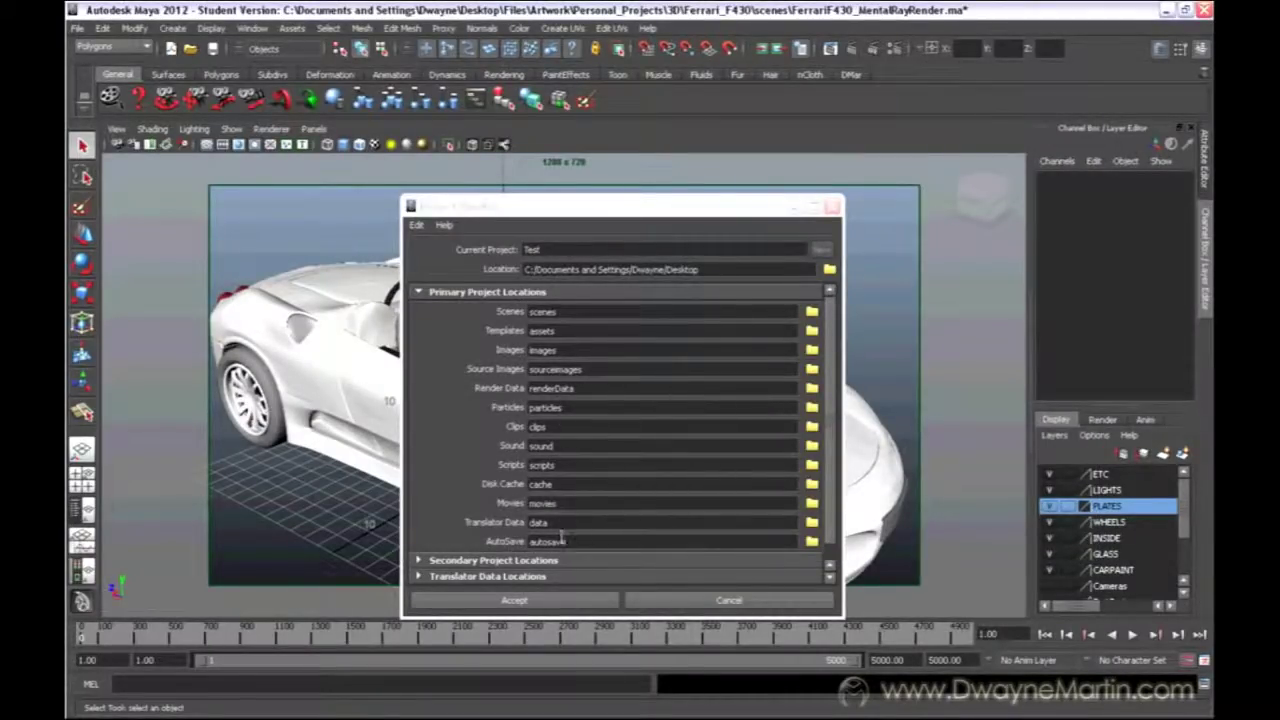
click(547, 602)
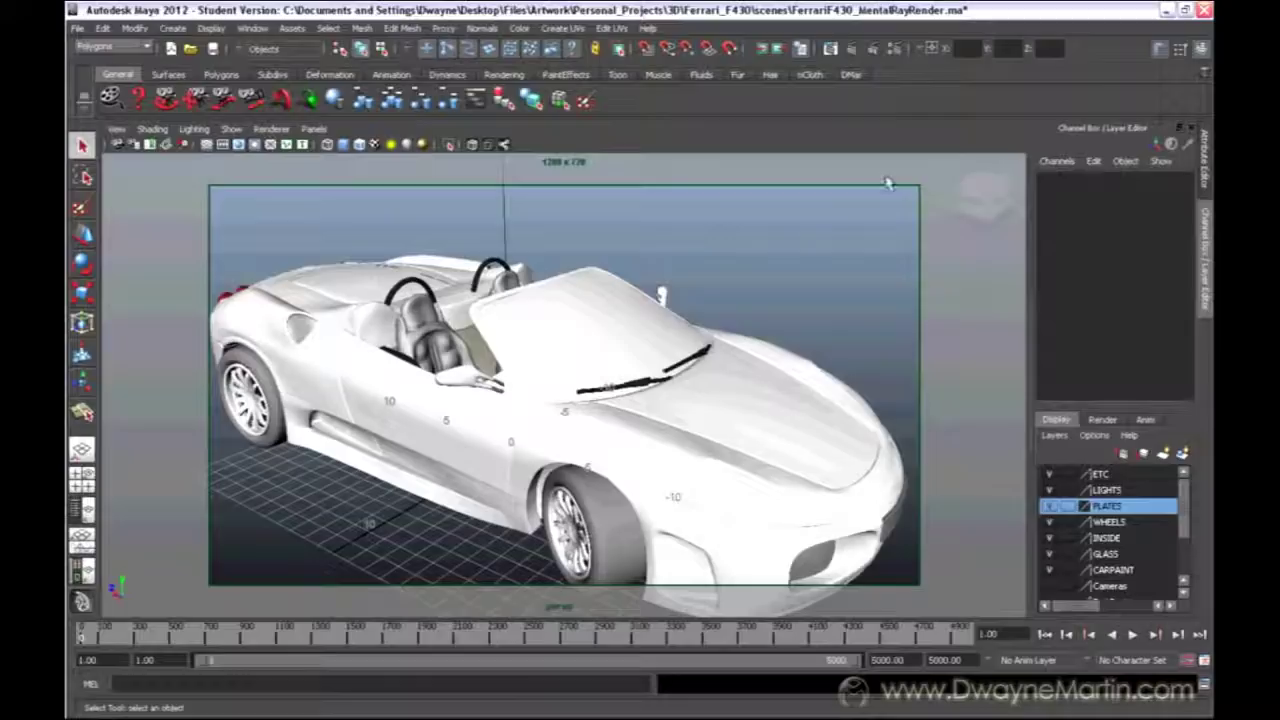
Minimize Maya and inspect the Test project folder on the Desktop, including its scenes subfolder
click(1166, 10)
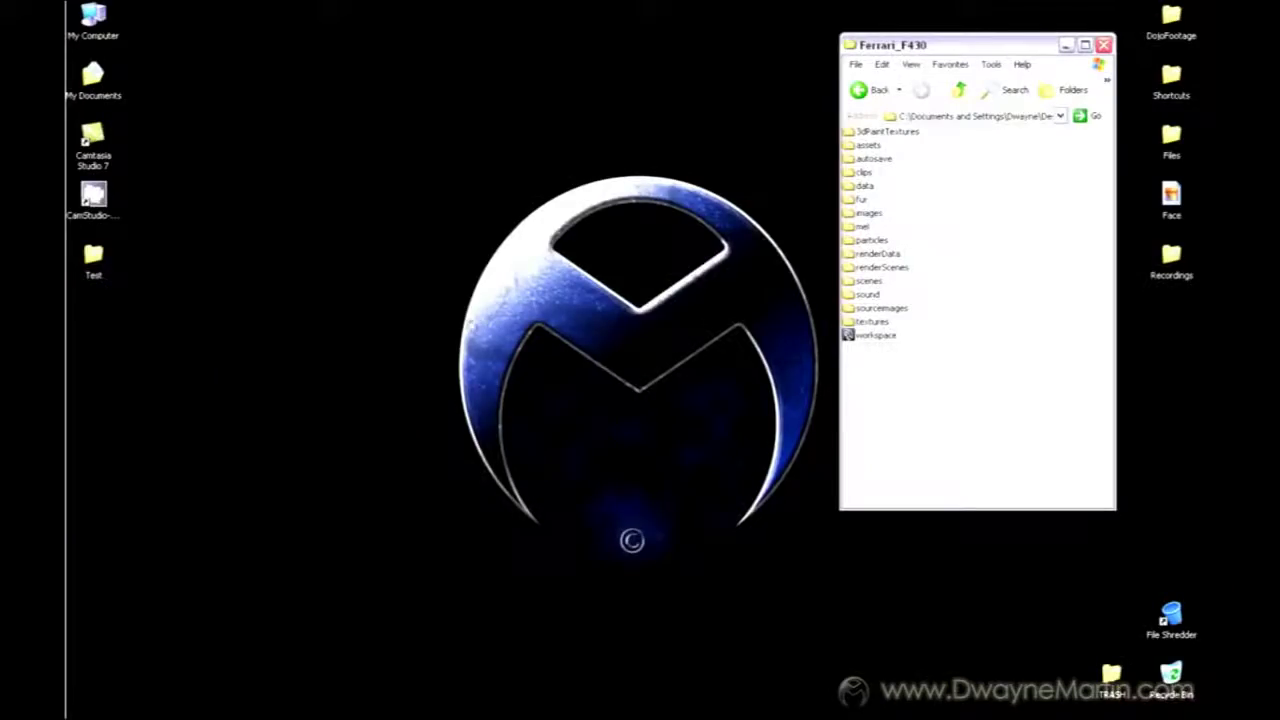
double_click(98, 261)
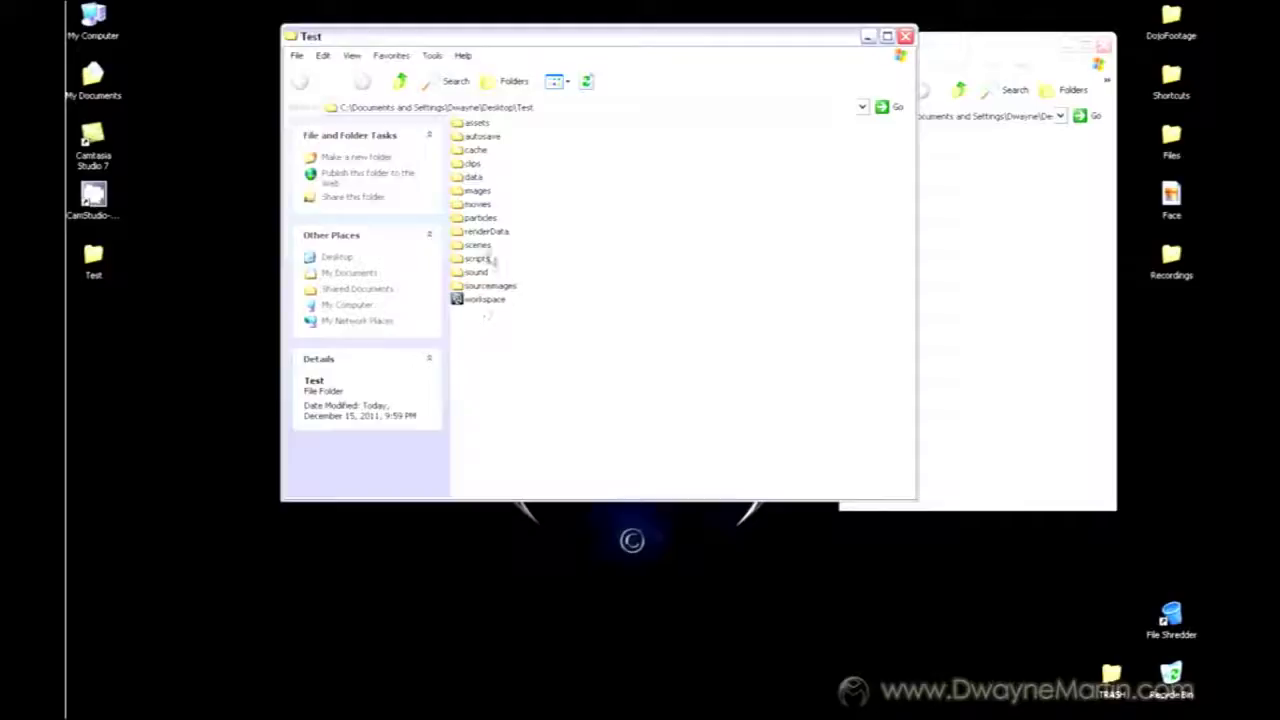
double_click(480, 246)
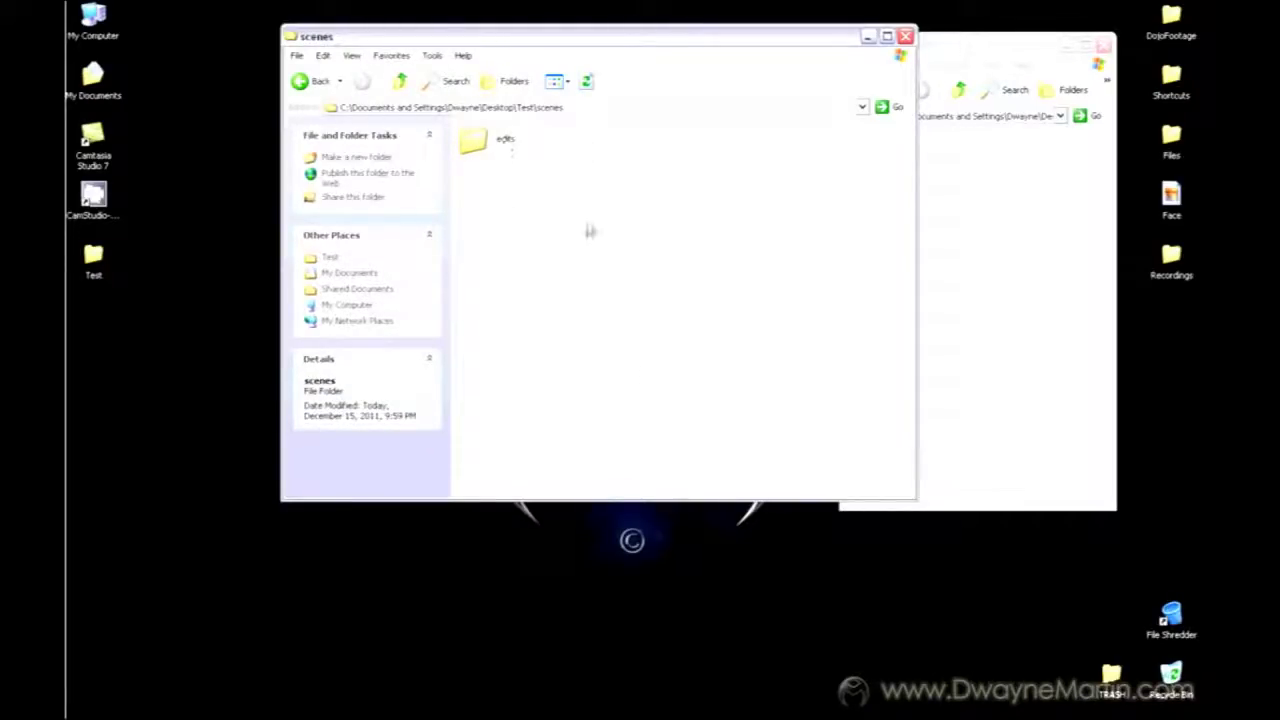
click(400, 80)
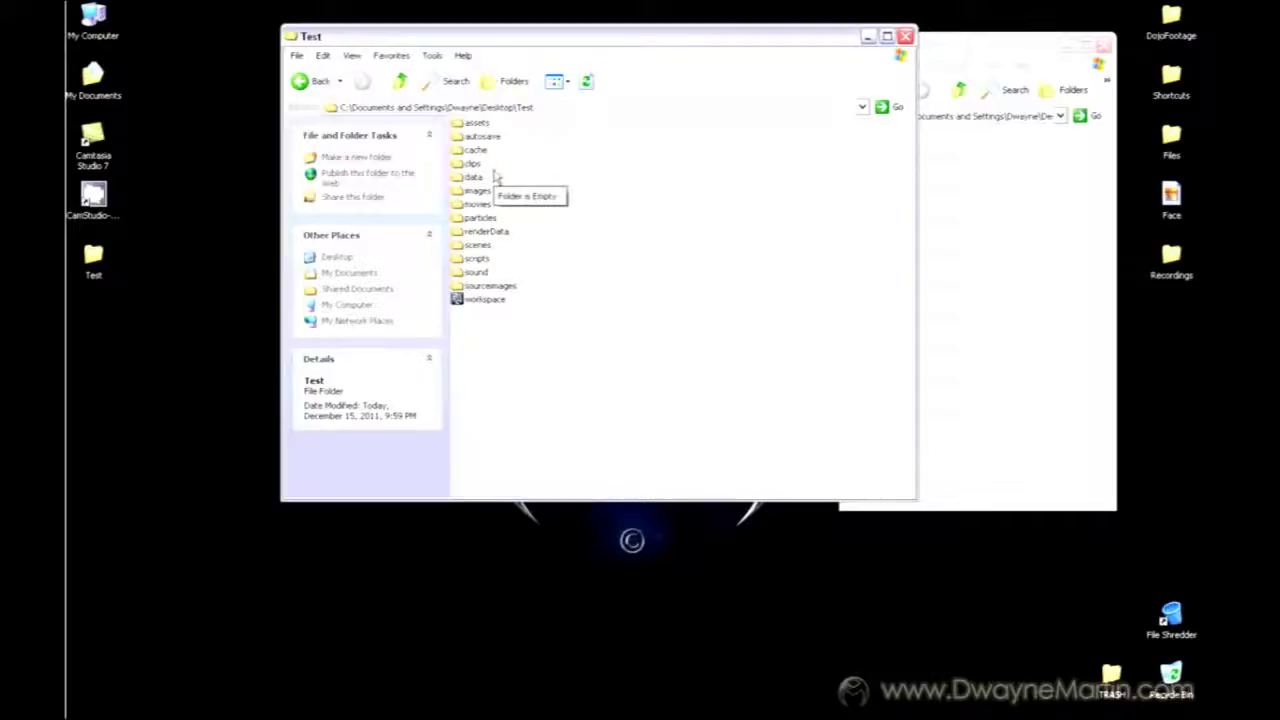
mouse_move(114, 194)
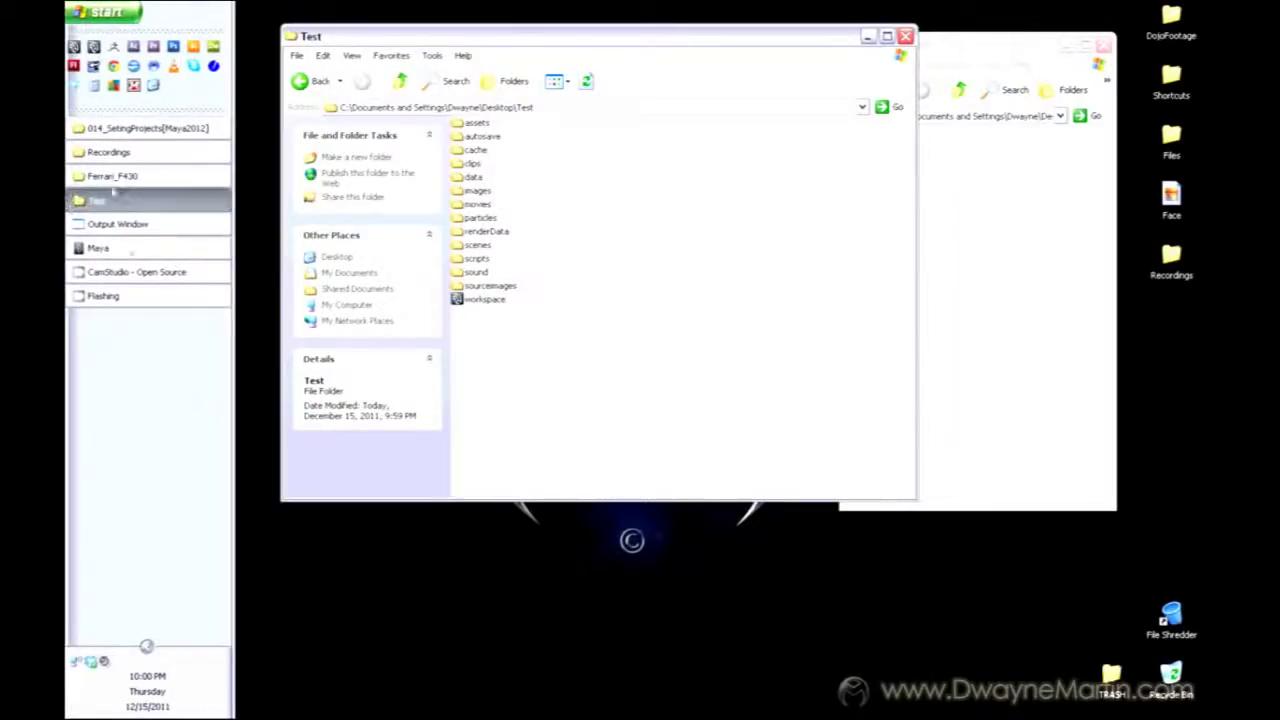
Return to Maya and view the car model with scene lighting in the perspective view
click(135, 250)
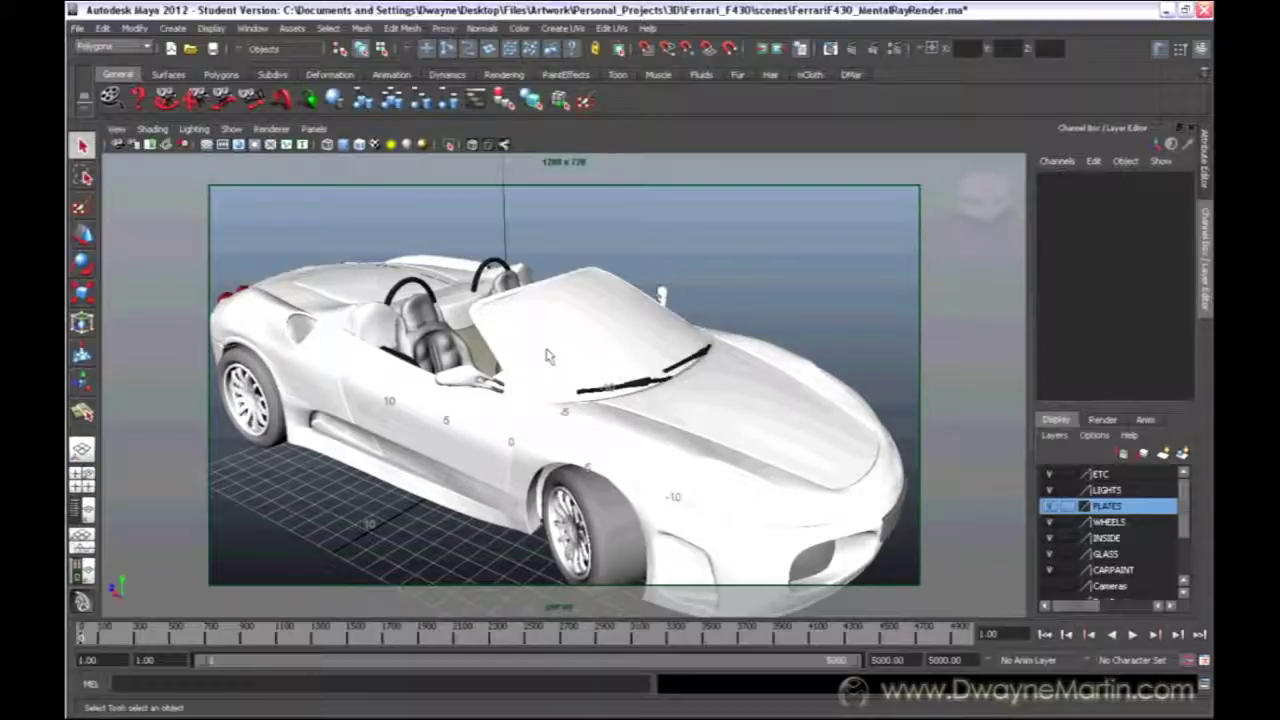
key(7)
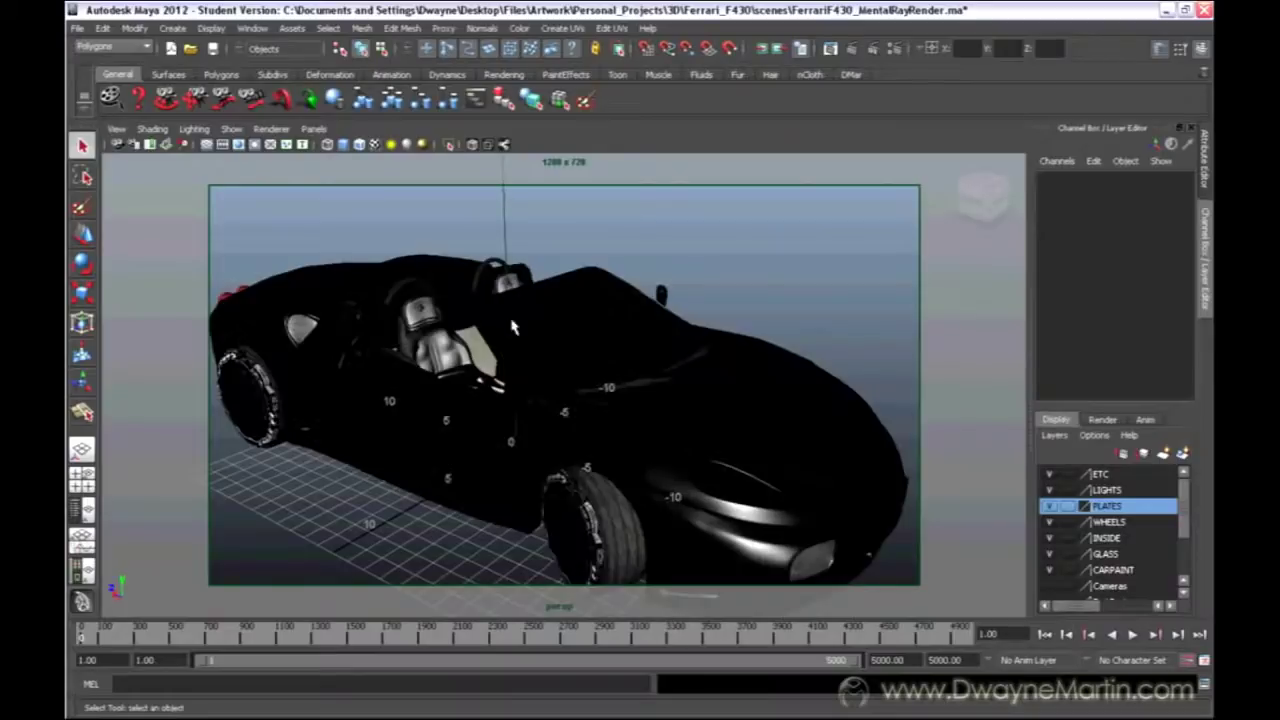
mouse_move(598, 470)
alt+mouse_down()
mouse_move(706, 487)
mouse_move(600, 470)
alt+mouse_up()
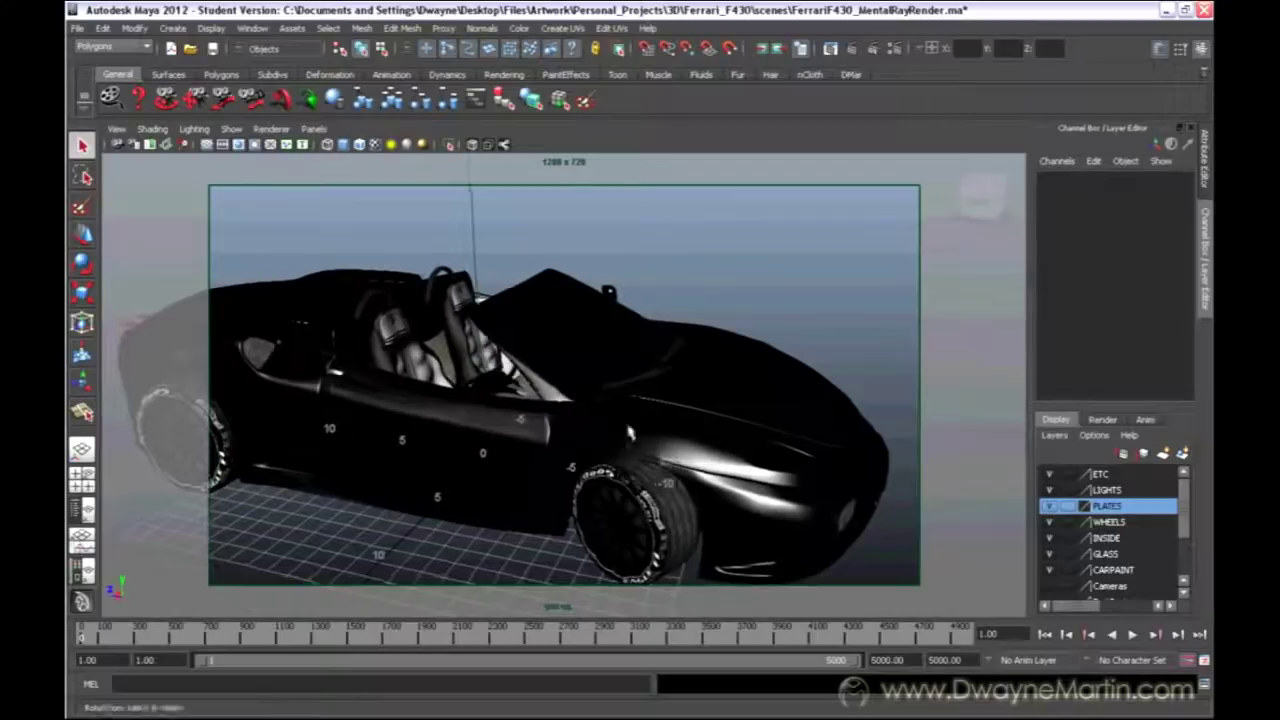
Open FerrariF430_MentalRayRender.ma from the Ferrari_F430 project's scenes folder, discarding changes to the current scene
click(212, 50)
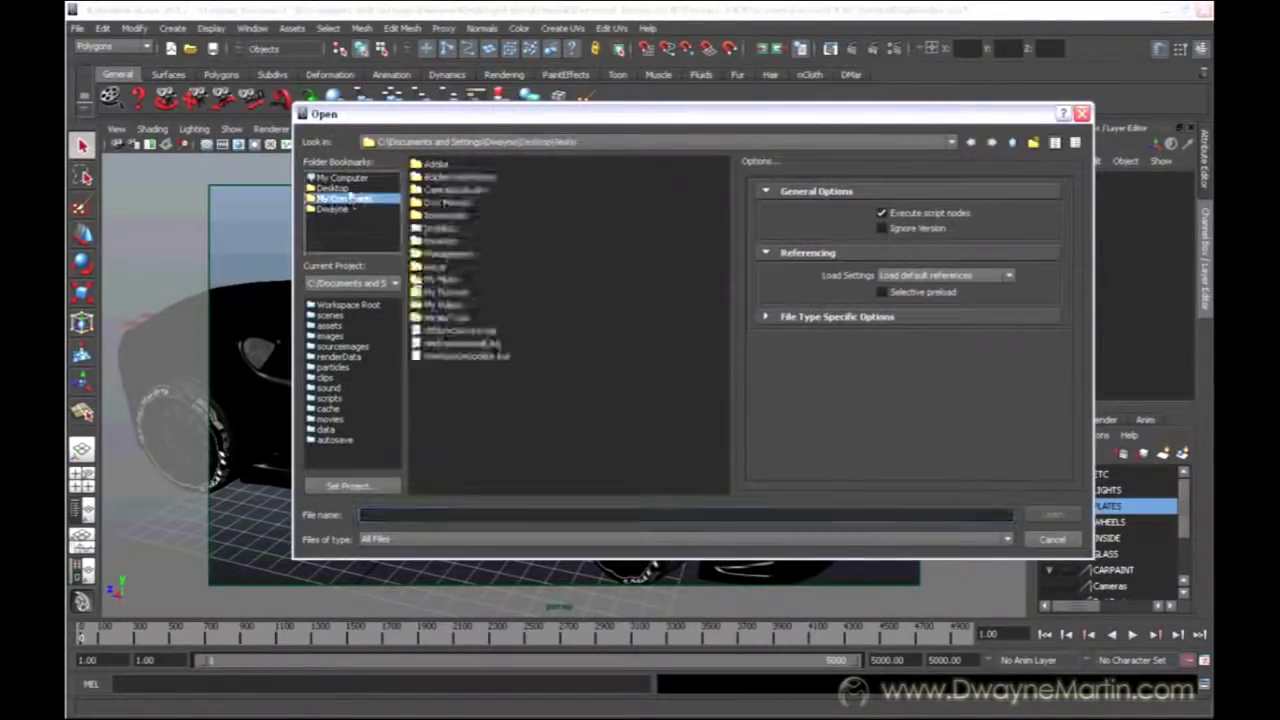
click(340, 178)
click(332, 188)
double_click(440, 200)
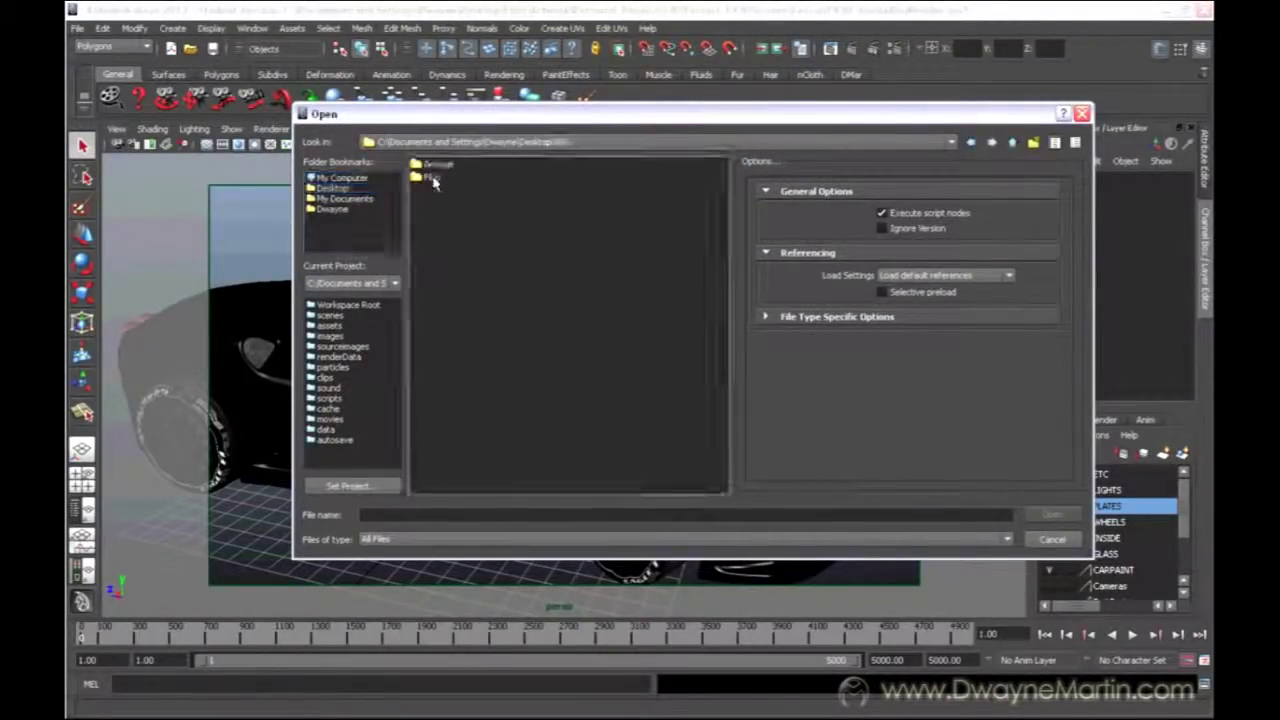
double_click(435, 165)
double_click(455, 241)
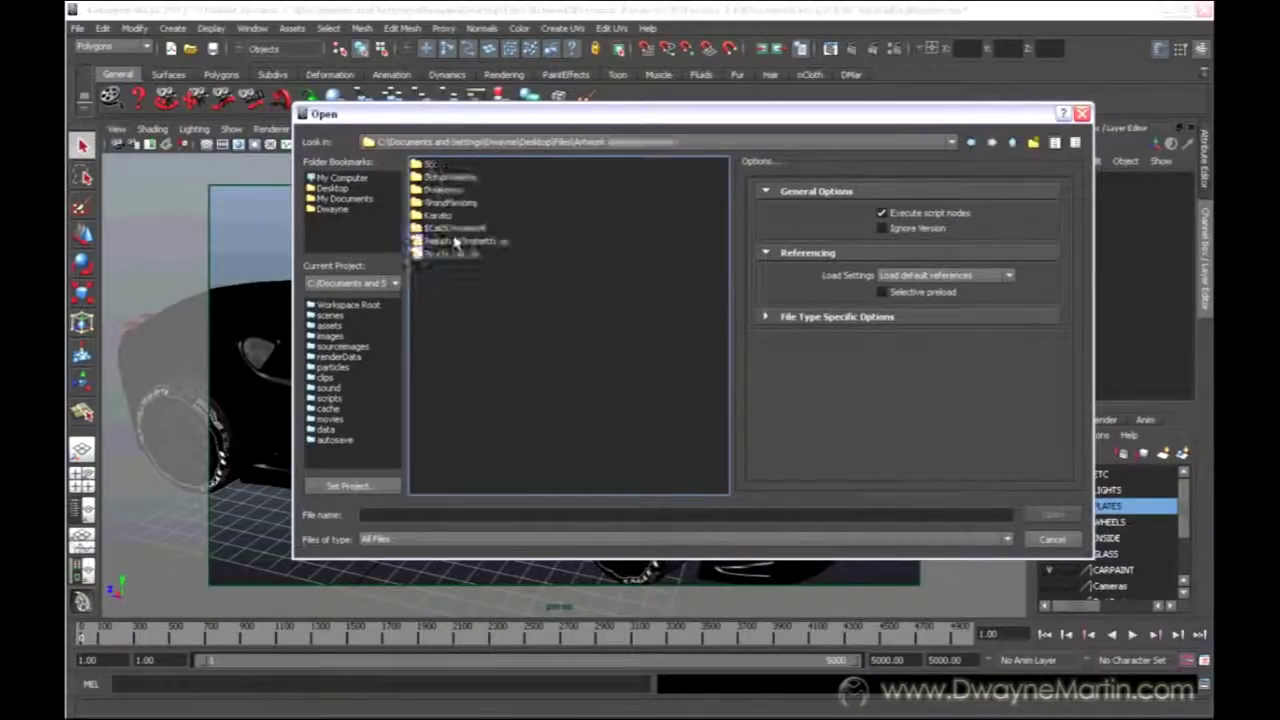
double_click(448, 178)
double_click(449, 203)
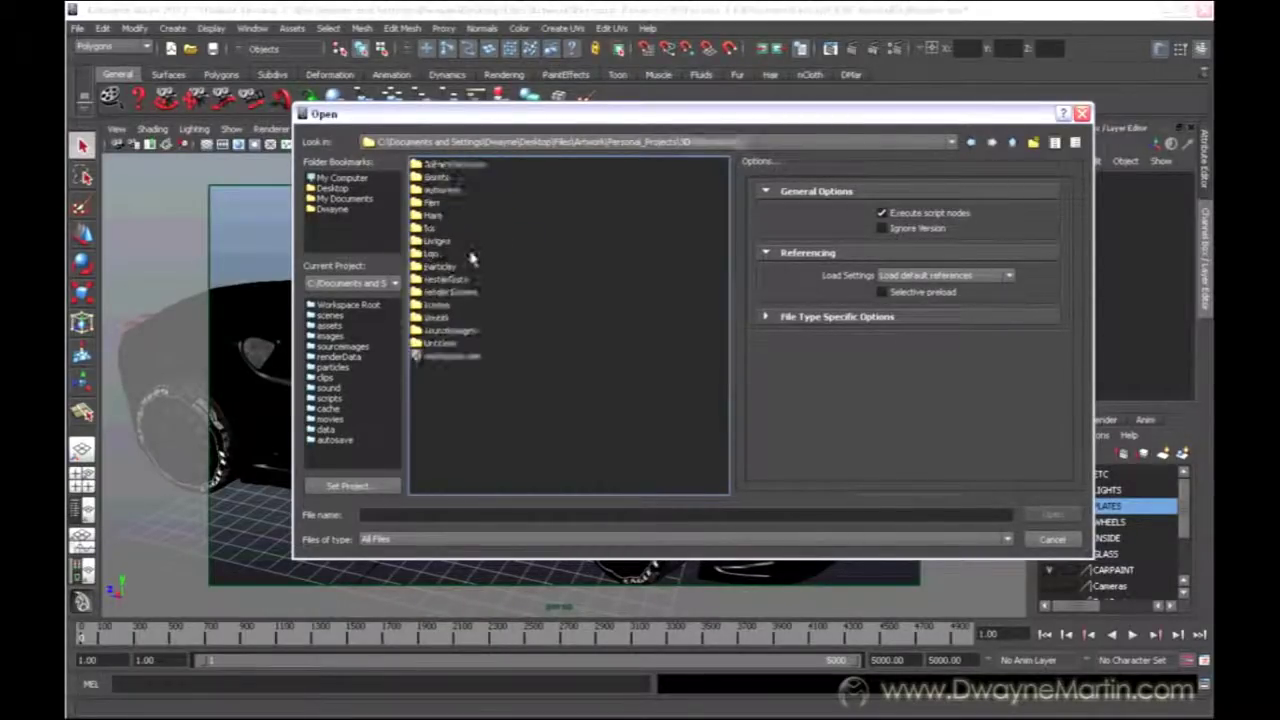
double_click(455, 304)
click(510, 266)
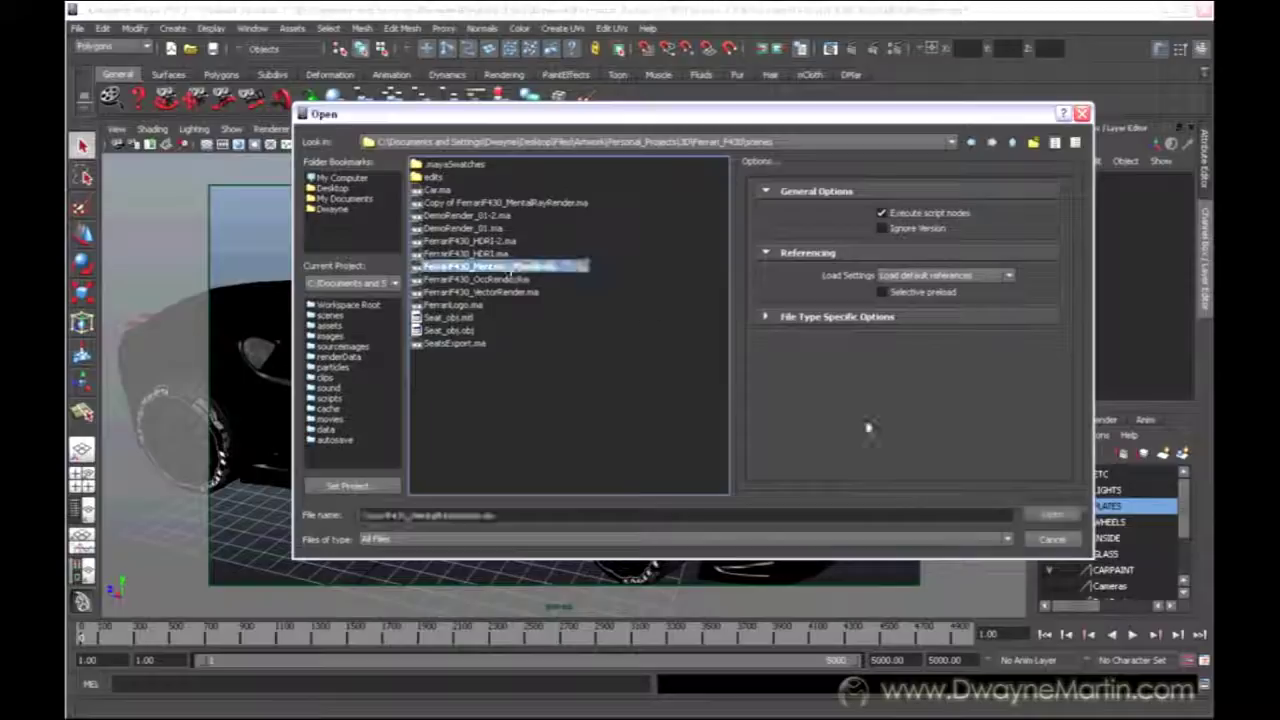
click(1047, 514)
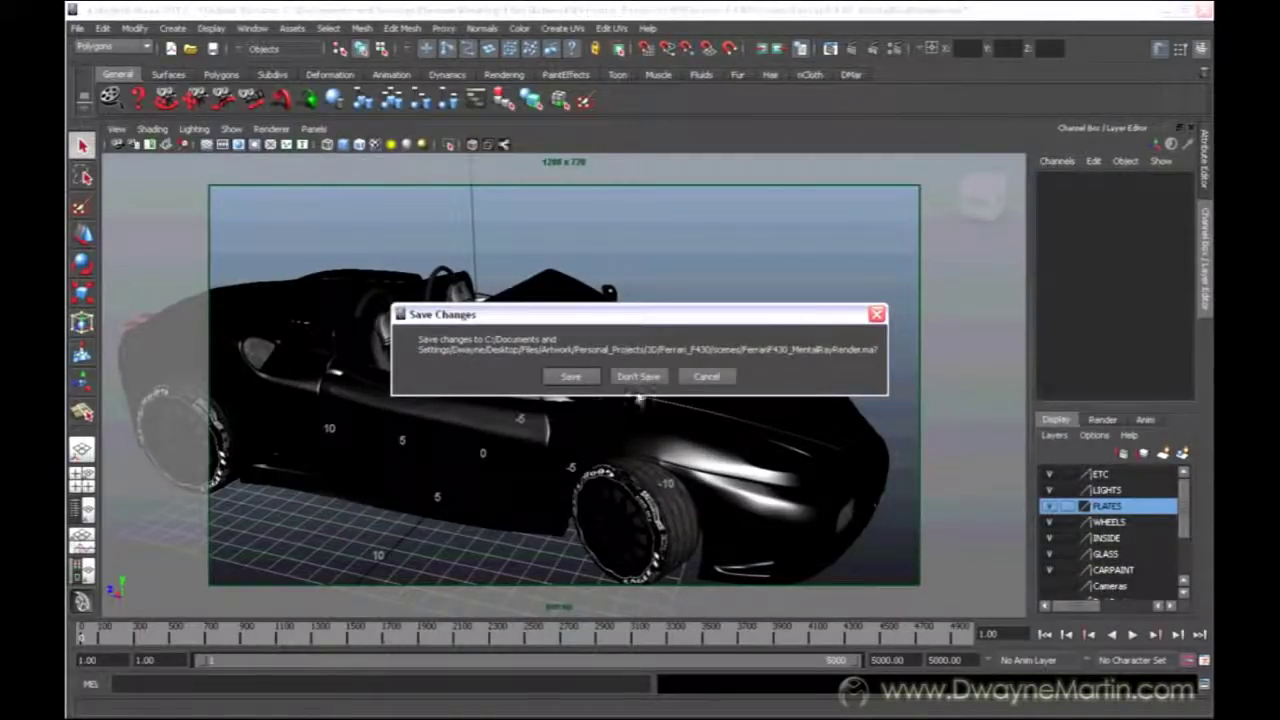
click(638, 378)
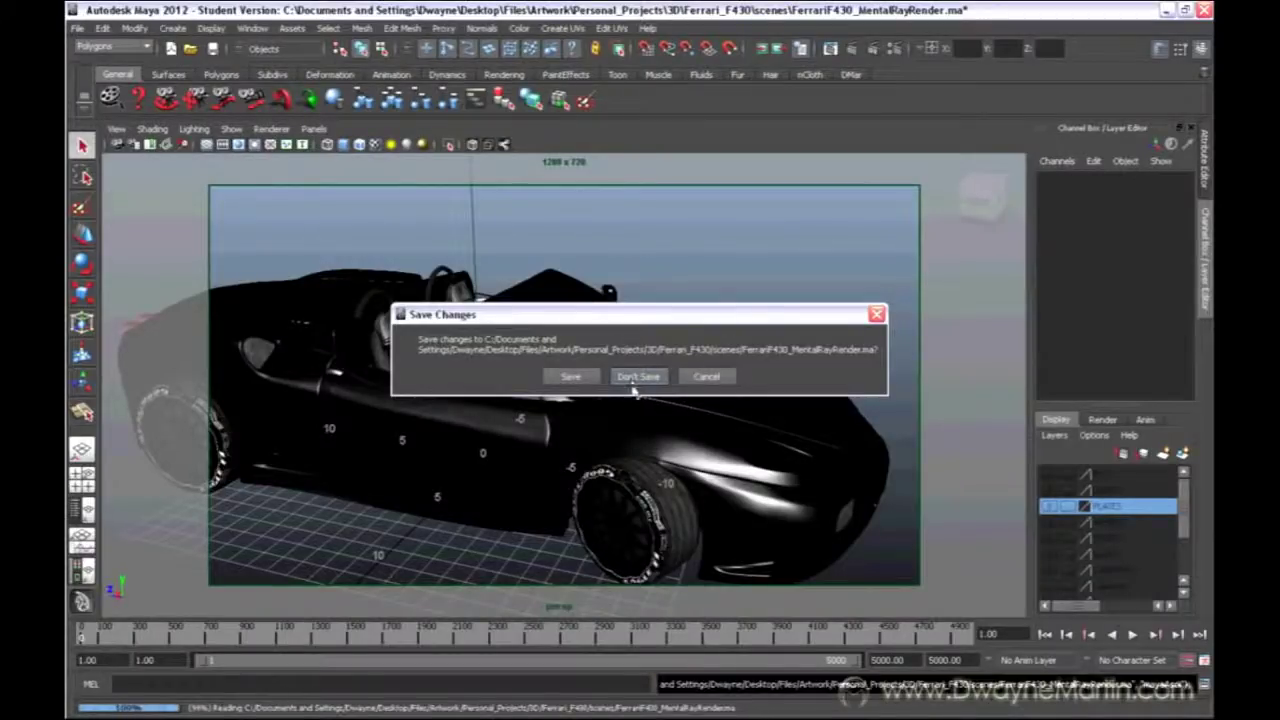
Make the ETC, LIGHTS, PLATES, WHEELS, INSIDE and GLASS layers visible and switch the viewport to textured display
click(1049, 474)
click(1049, 490)
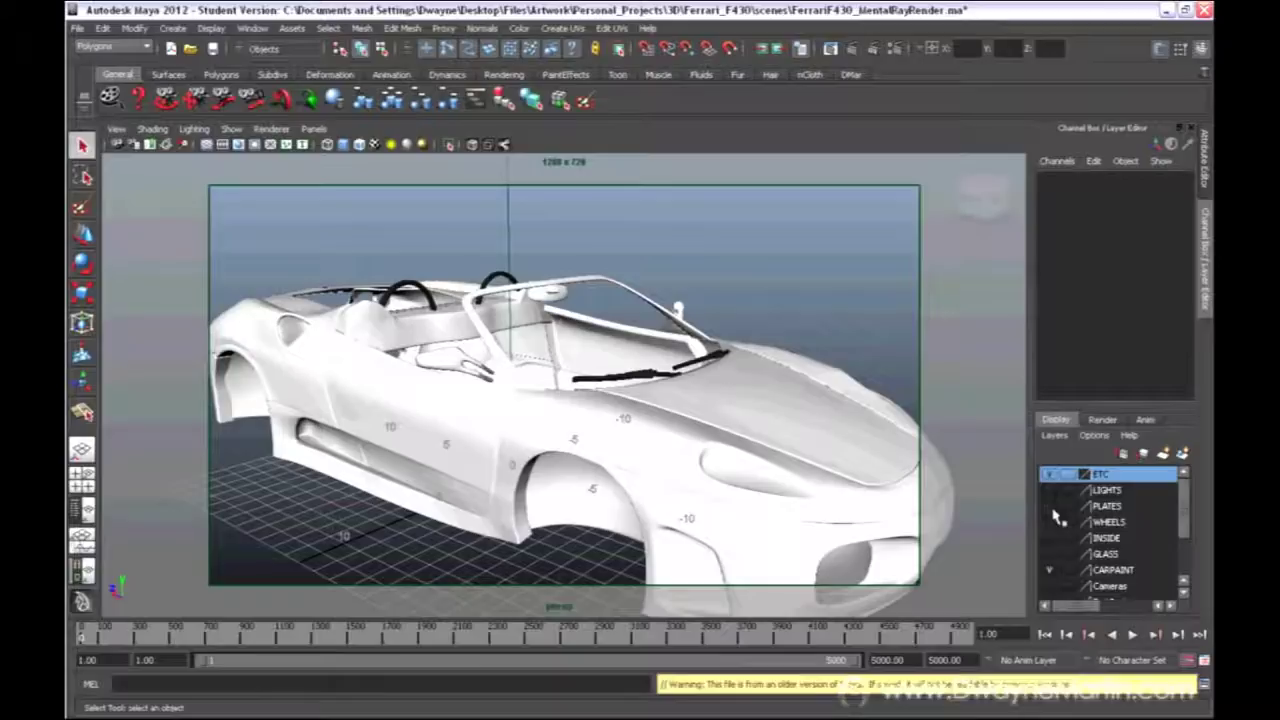
click(1049, 506)
click(1049, 522)
click(1049, 538)
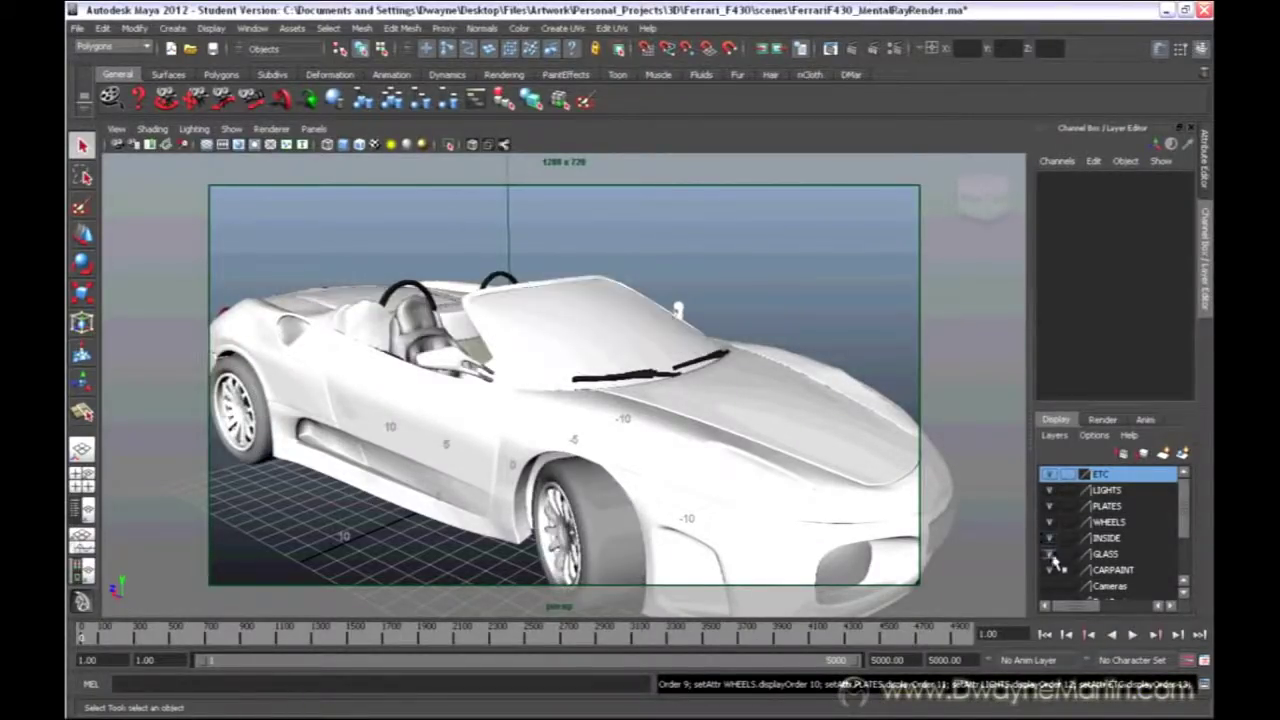
click(1049, 554)
click(1049, 570)
alt+drag(822, 484, 640, 350)
key(6)
Set the current project to the Ferrari_F430 folder under Desktop\Files\Artwork\Personal_Projects\3D
click(77, 28)
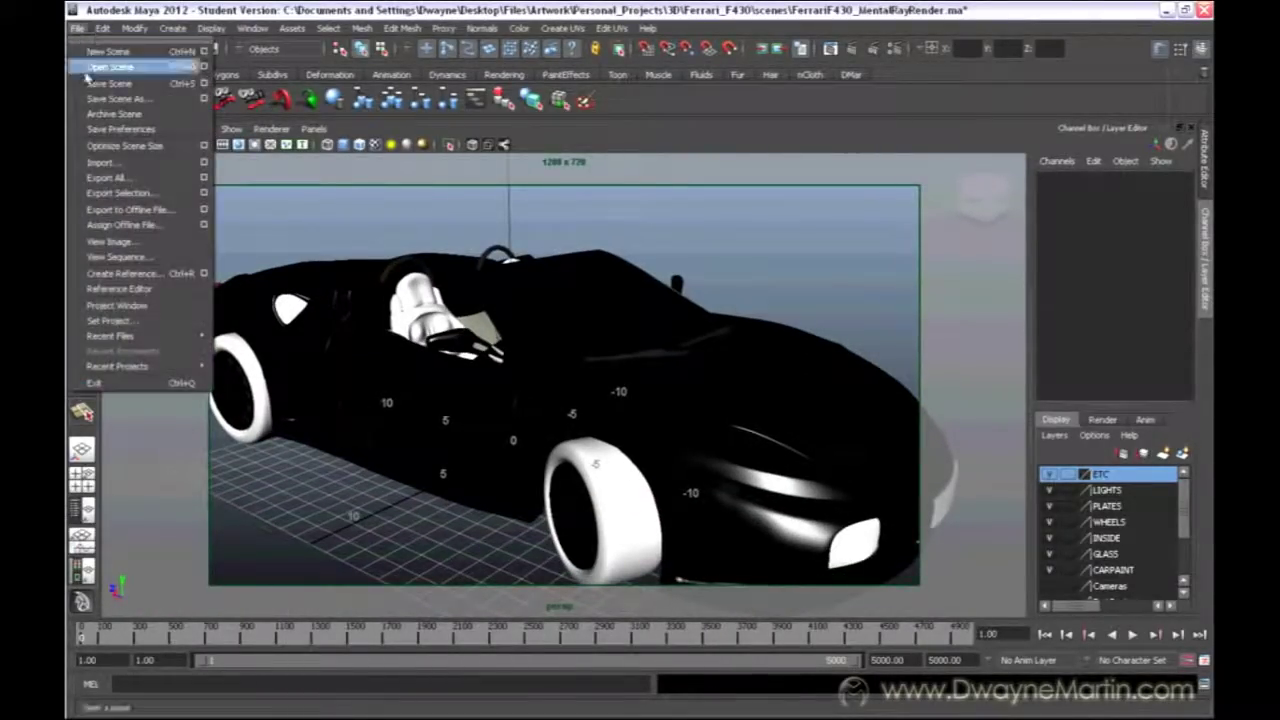
click(138, 322)
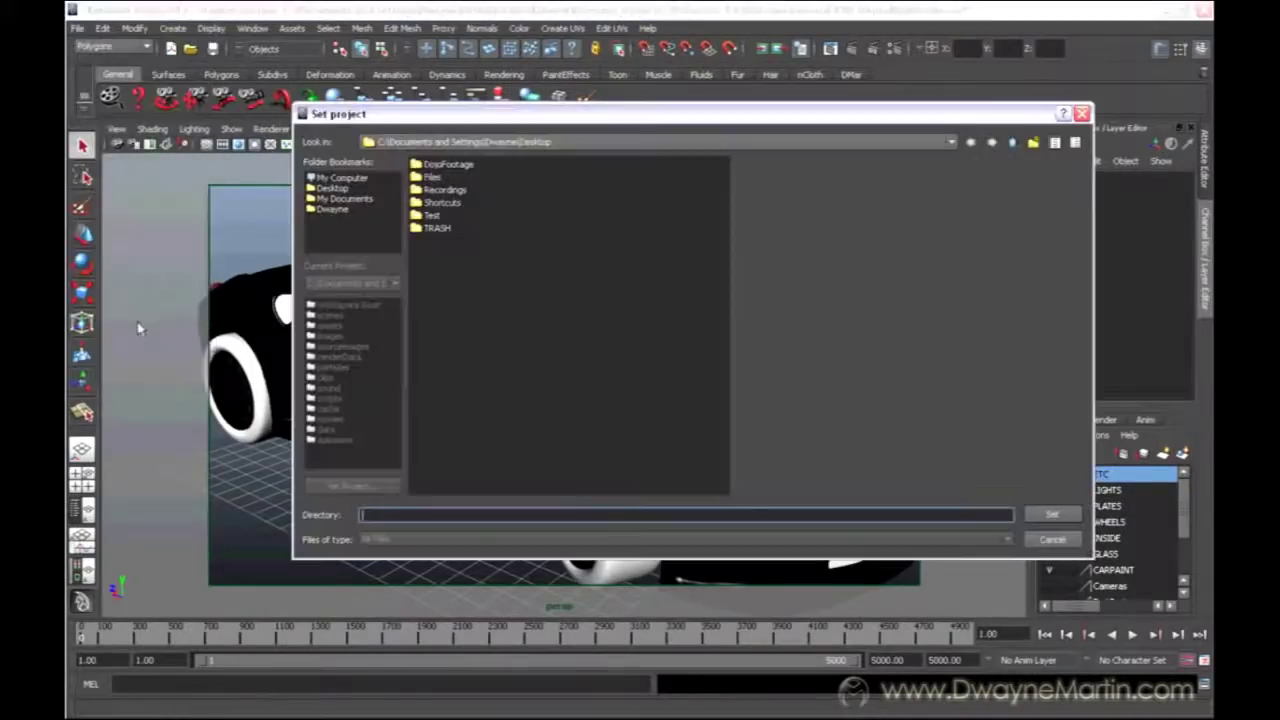
click(433, 177)
double_click(433, 177)
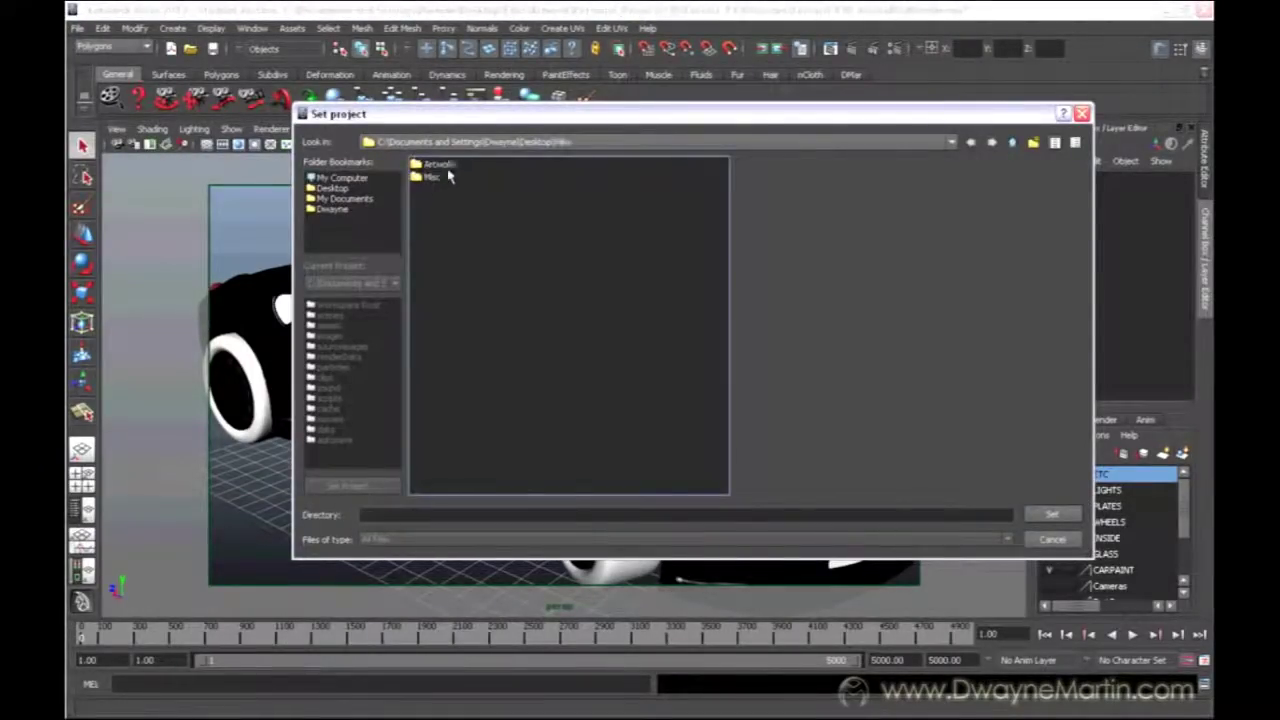
double_click(440, 166)
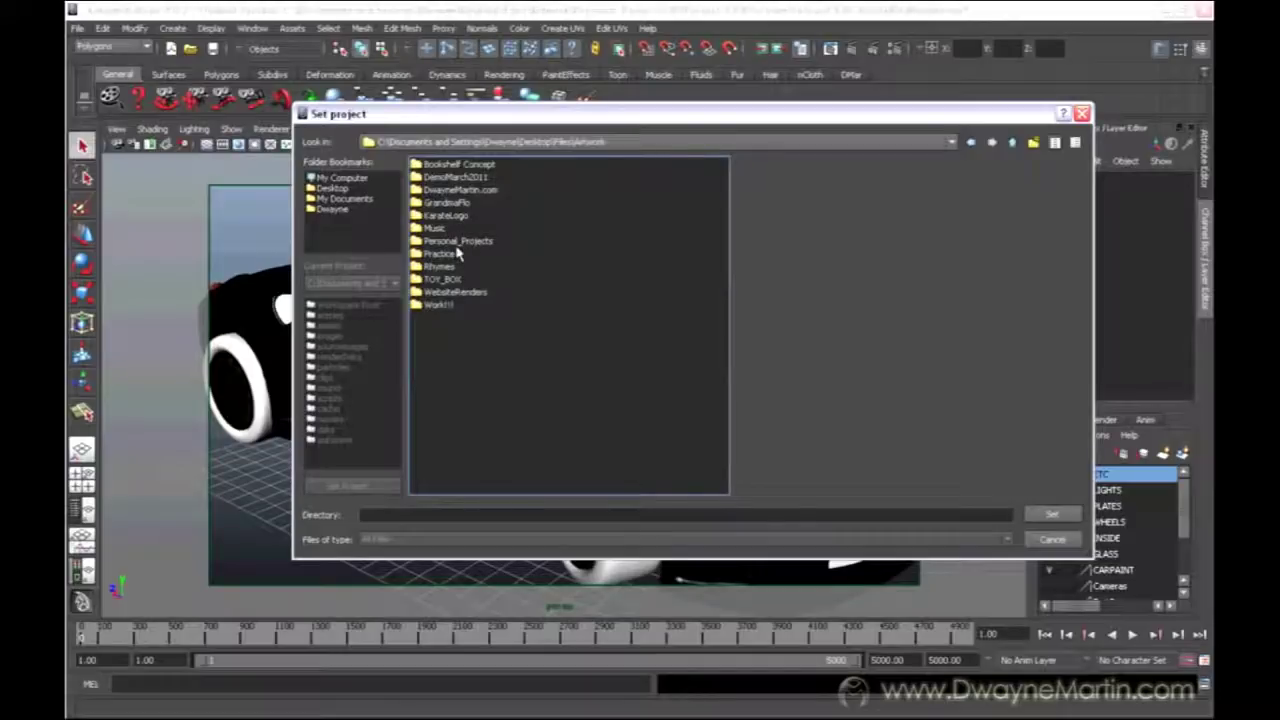
double_click(457, 241)
click(432, 164)
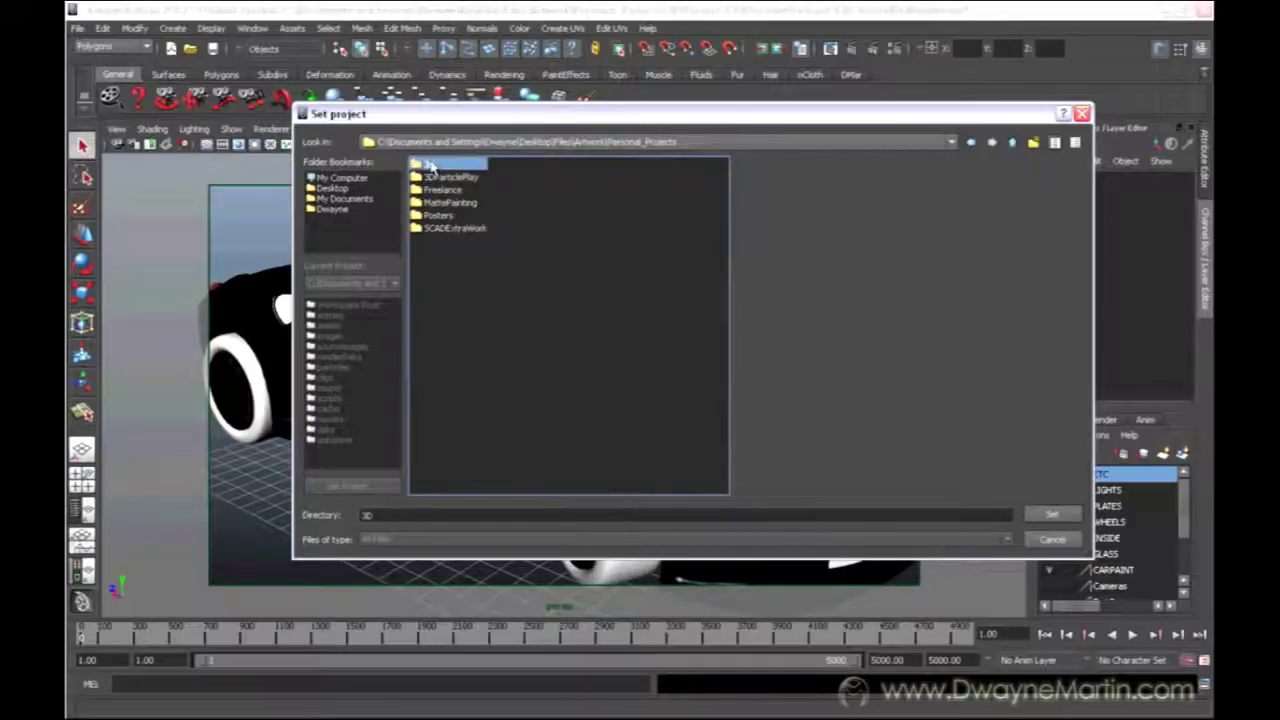
double_click(432, 164)
click(455, 203)
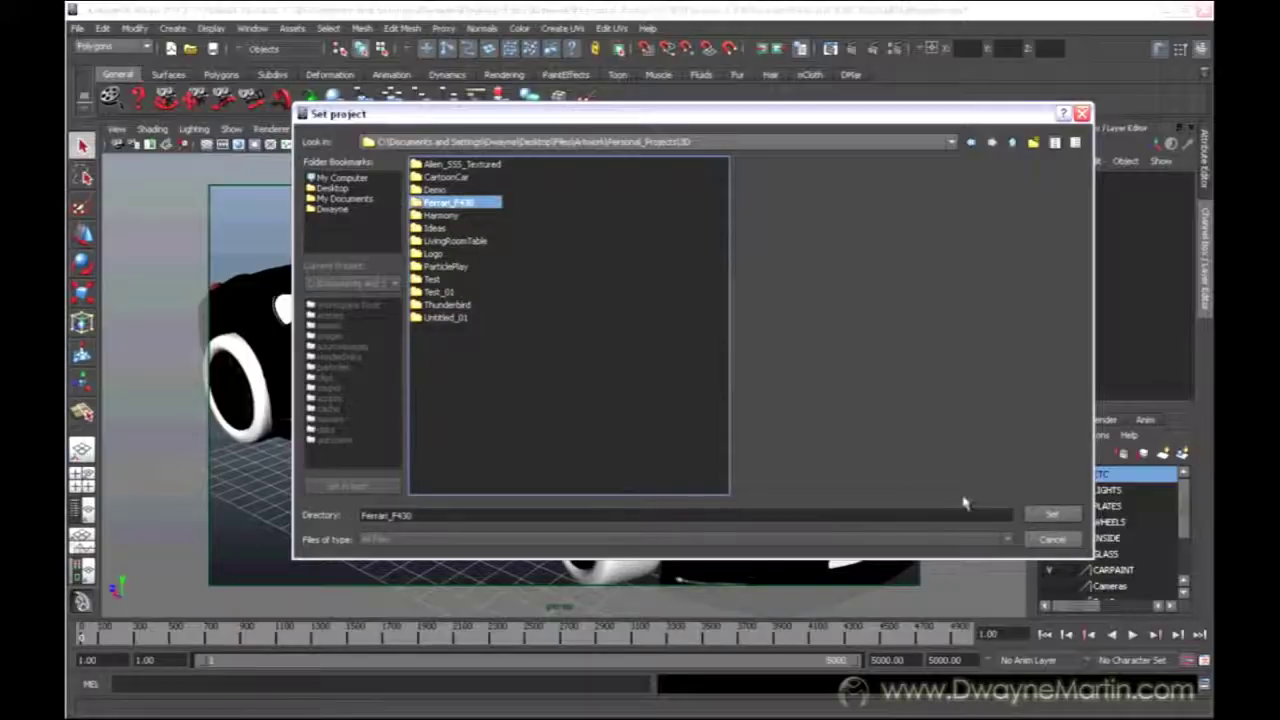
click(1047, 514)
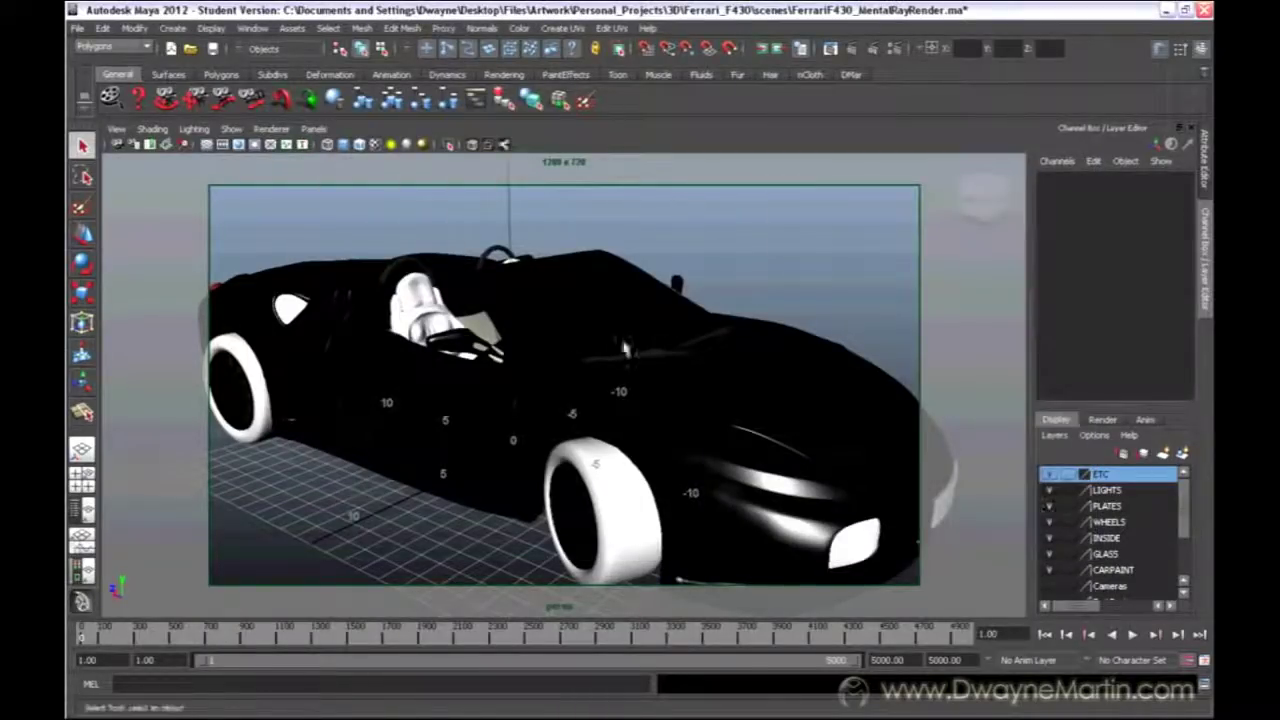
Reopen FerrariF430_MentalRayRender.ma from the Ferrari_F430 project's scenes folder without saving changes to the current scene
click(190, 48)
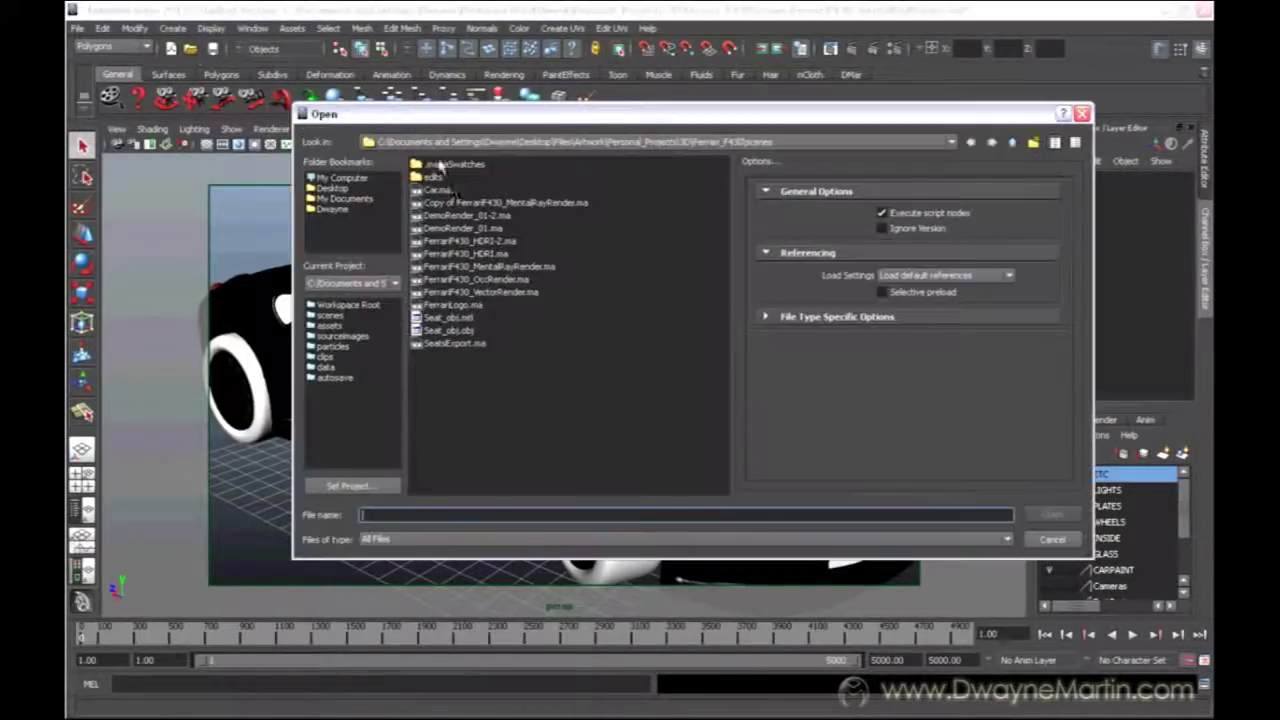
click(547, 267)
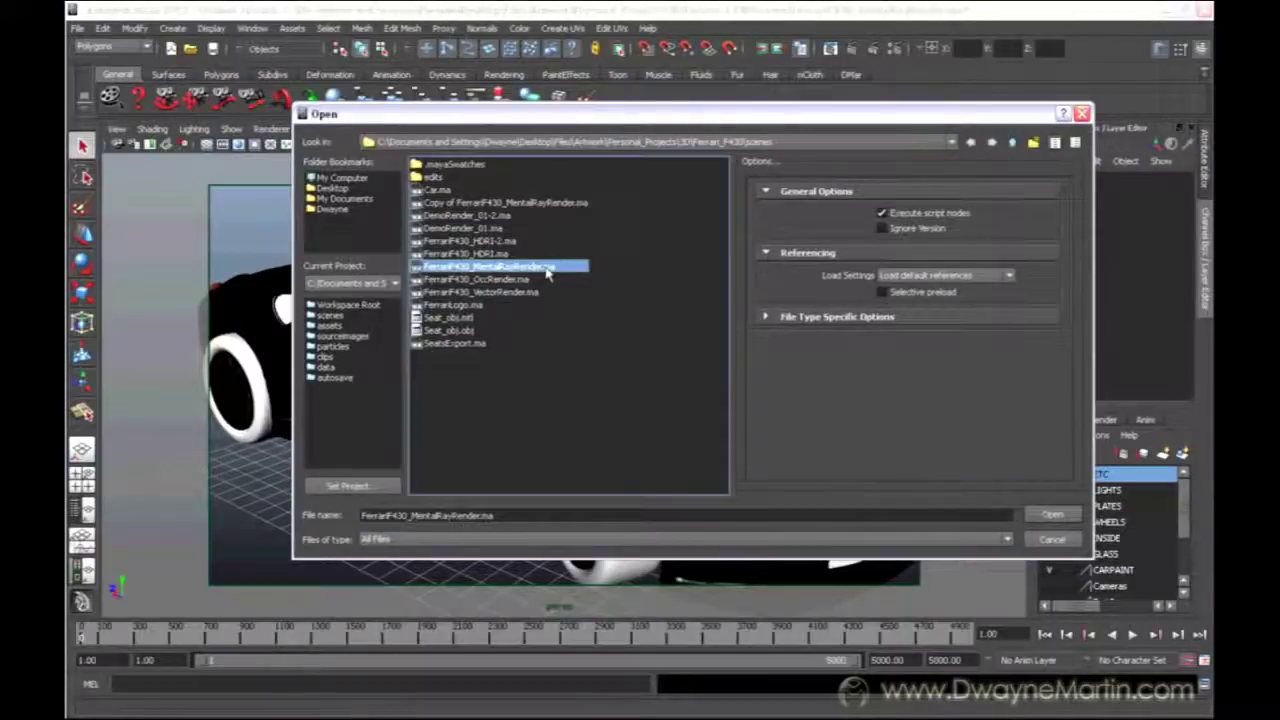
click(1045, 515)
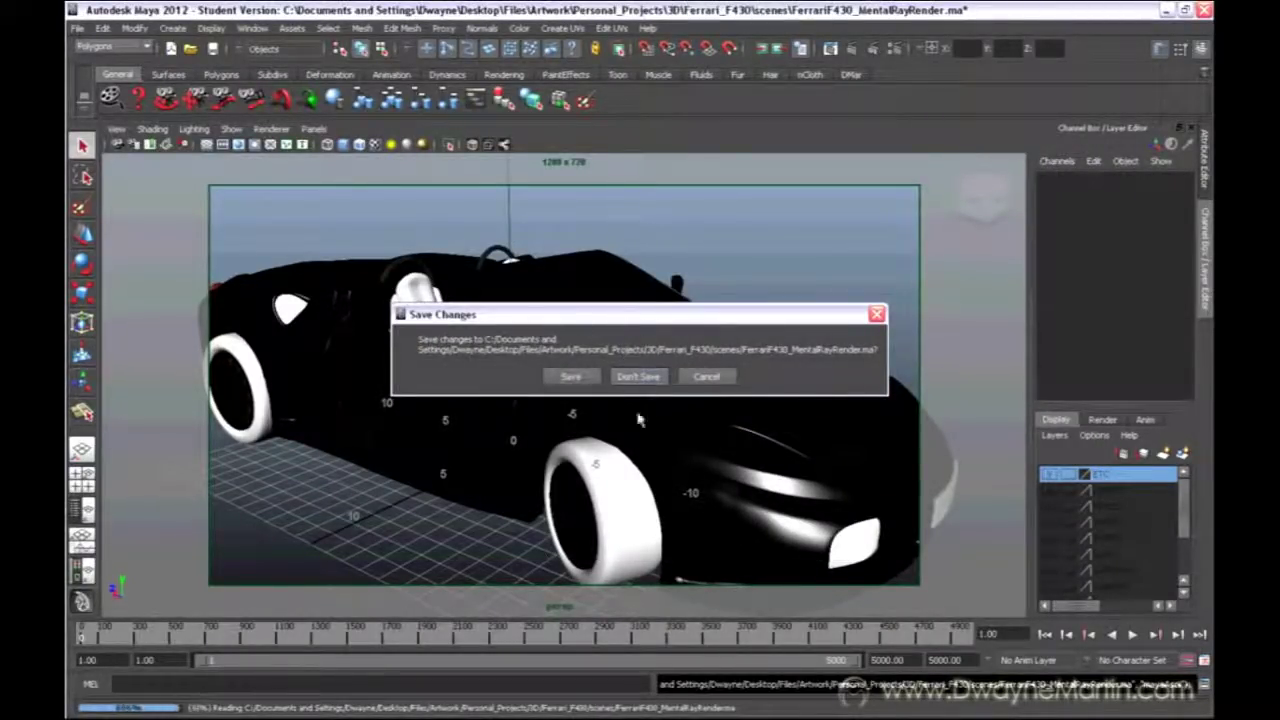
Make the LIGHTS, PLATES, WHEELS, INSIDE, GLASS and ETC layers of the reopened scene visible
click(1049, 490)
click(1049, 506)
click(1049, 522)
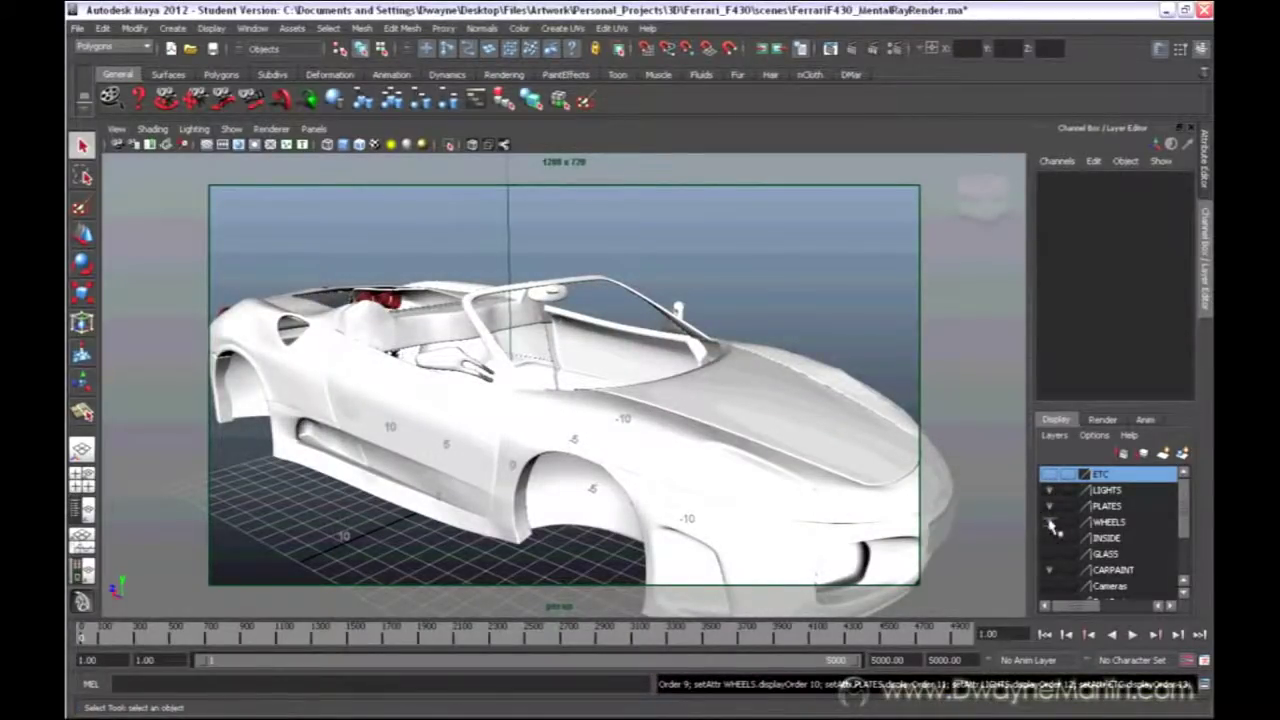
click(1049, 538)
click(1050, 554)
click(1049, 474)
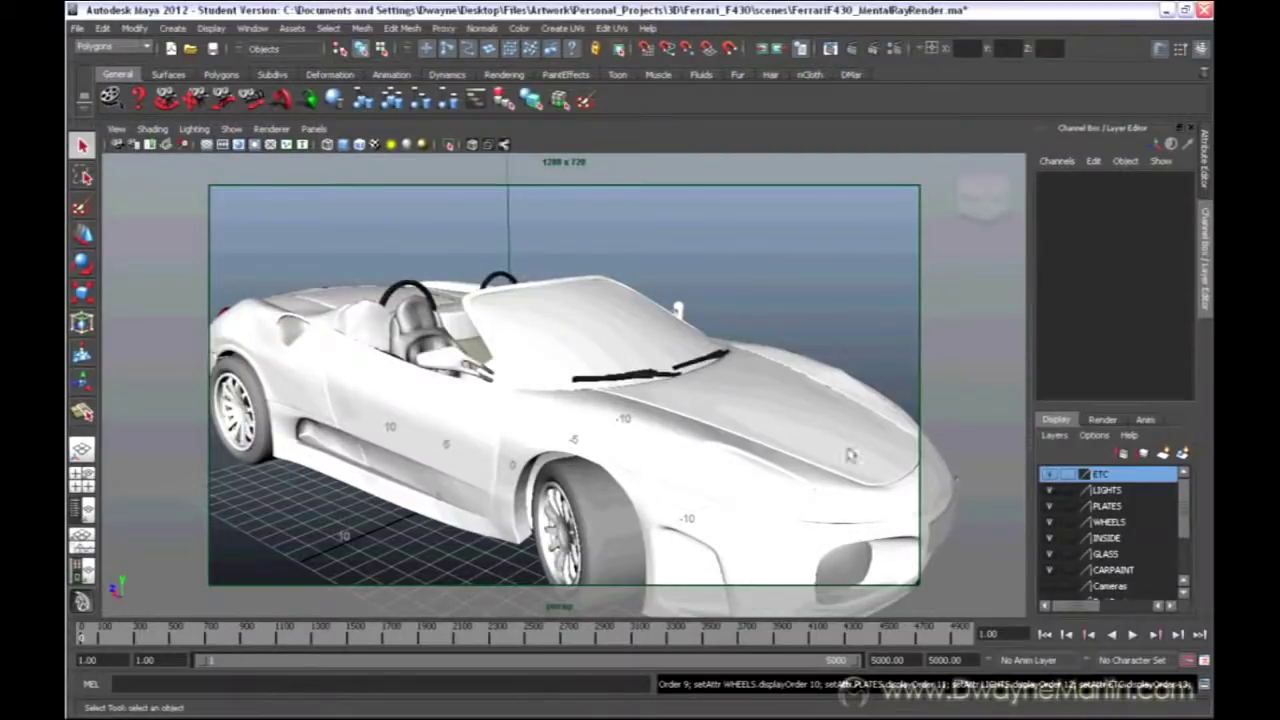
Display the car with scene lighting and examine the textures on its tires and seats
alt+right_drag(840, 410, 765, 401)
alt+drag(765, 401, 775, 415)
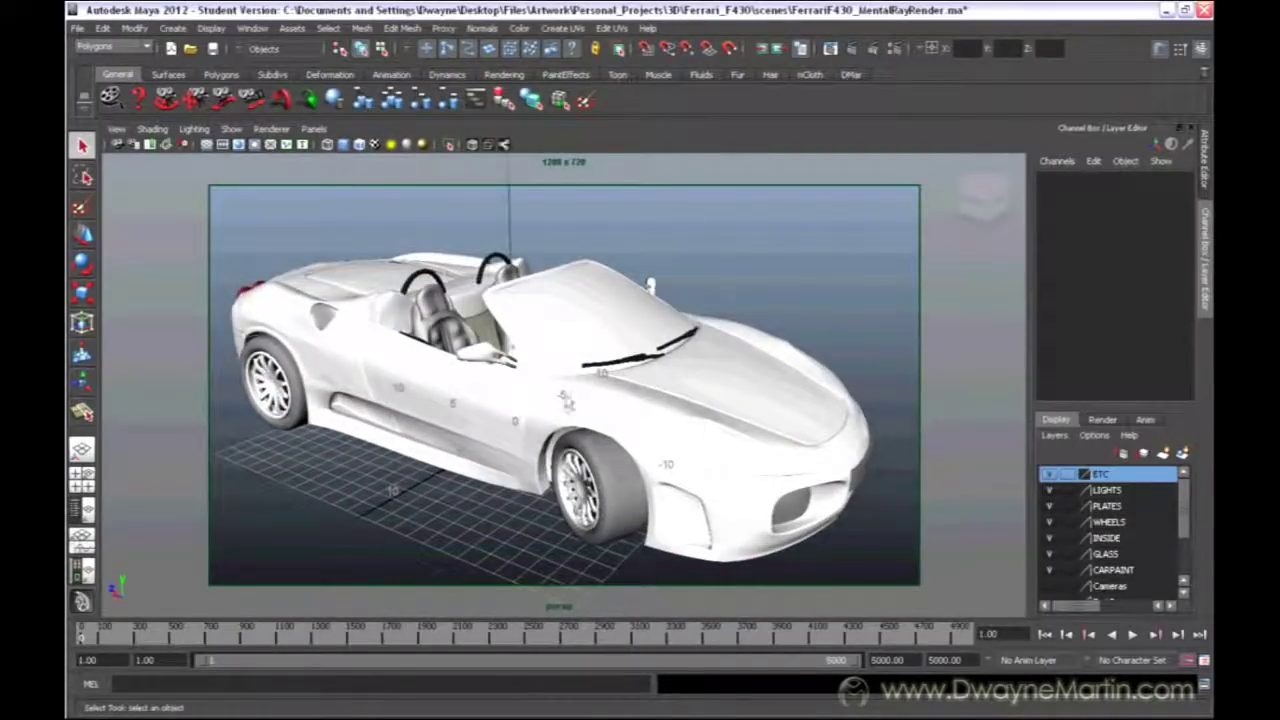
key(7)
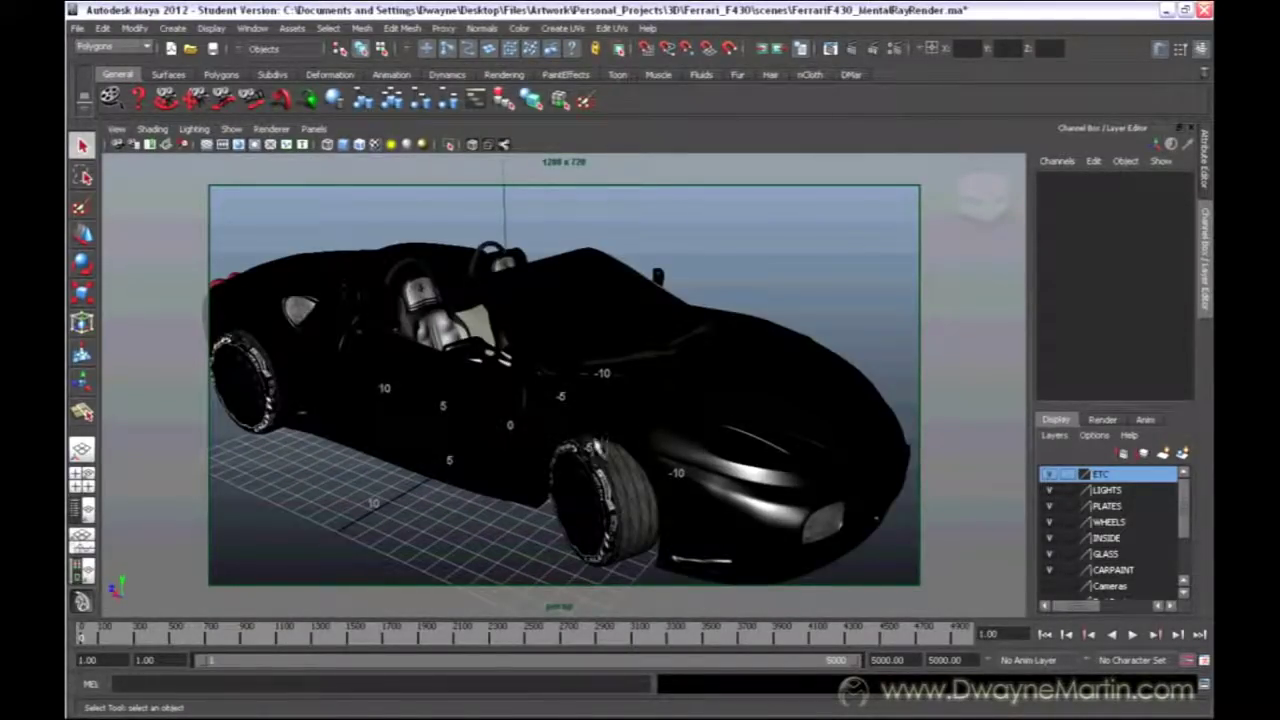
alt+drag(645, 517, 625, 443)
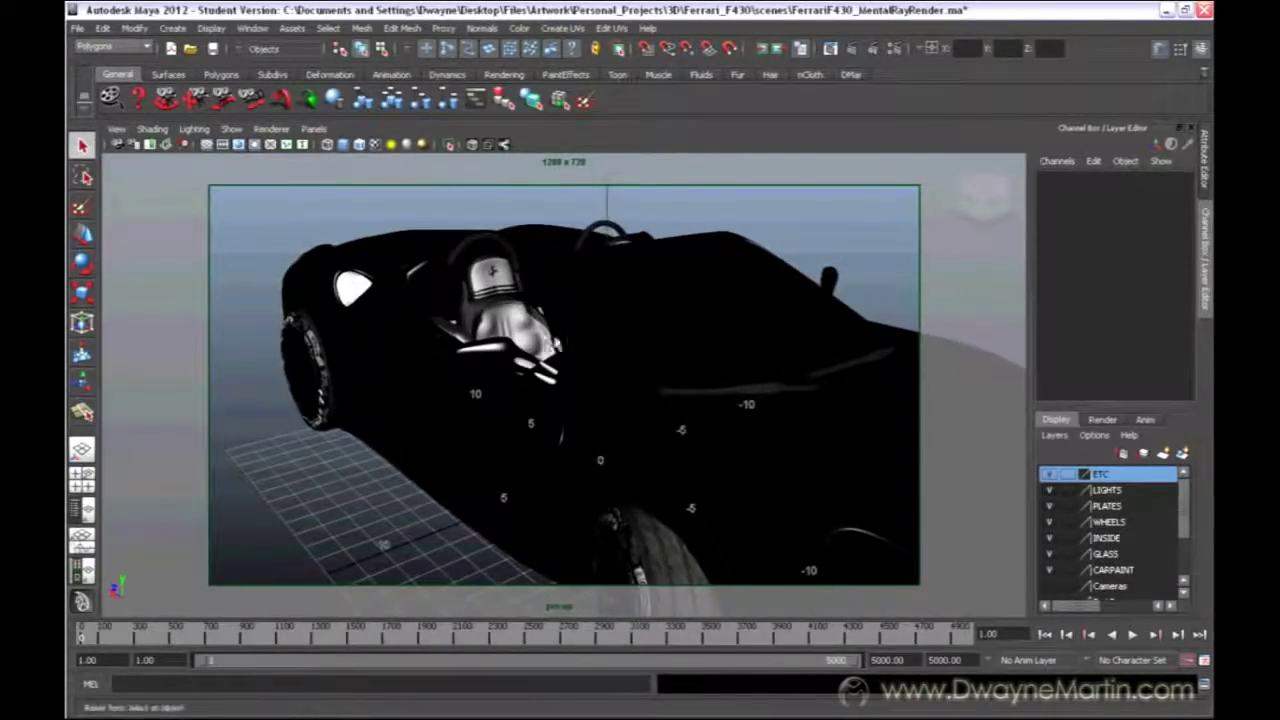
alt+drag(717, 354, 622, 370)
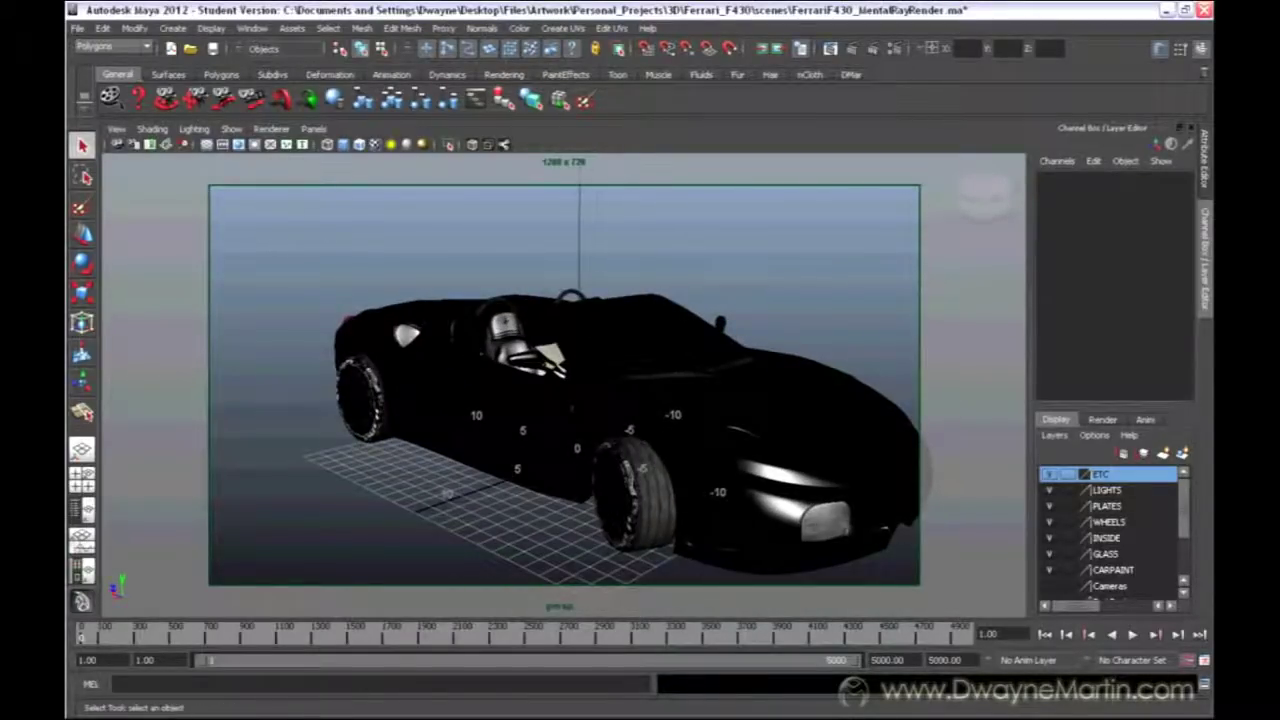
click(77, 28)
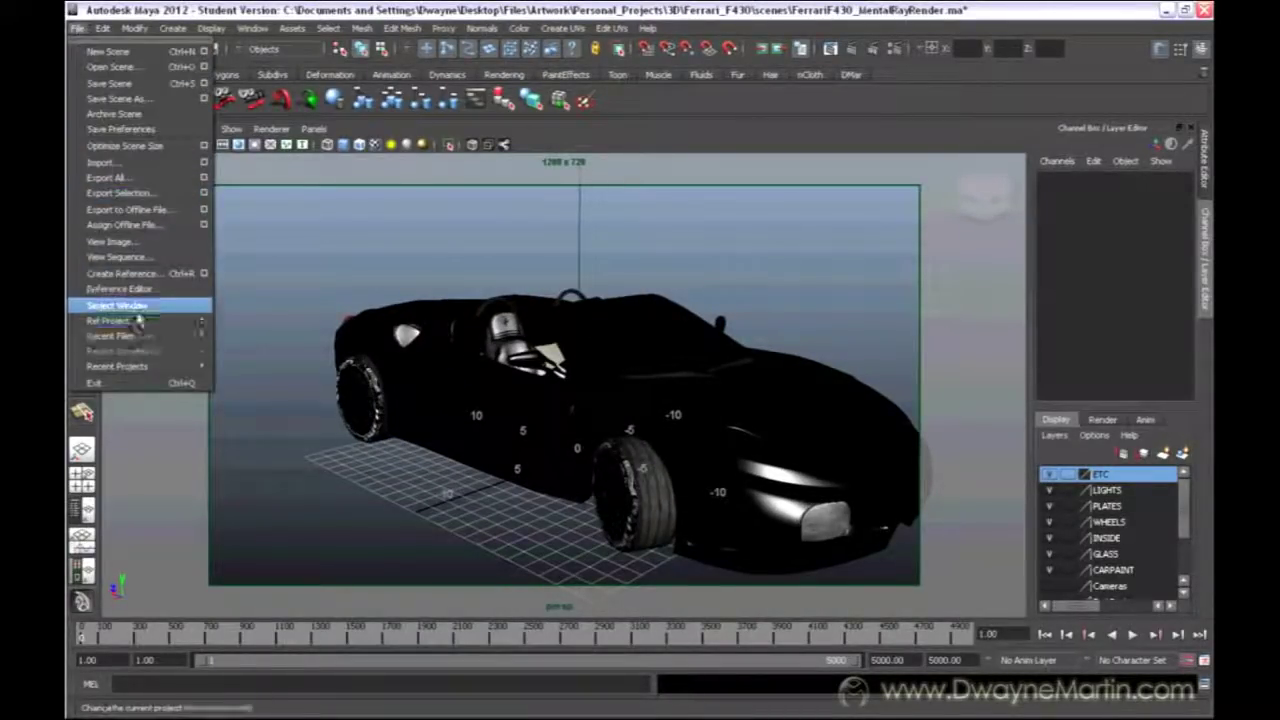
click(340, 230)
alt+right_drag(622, 359, 665, 358)
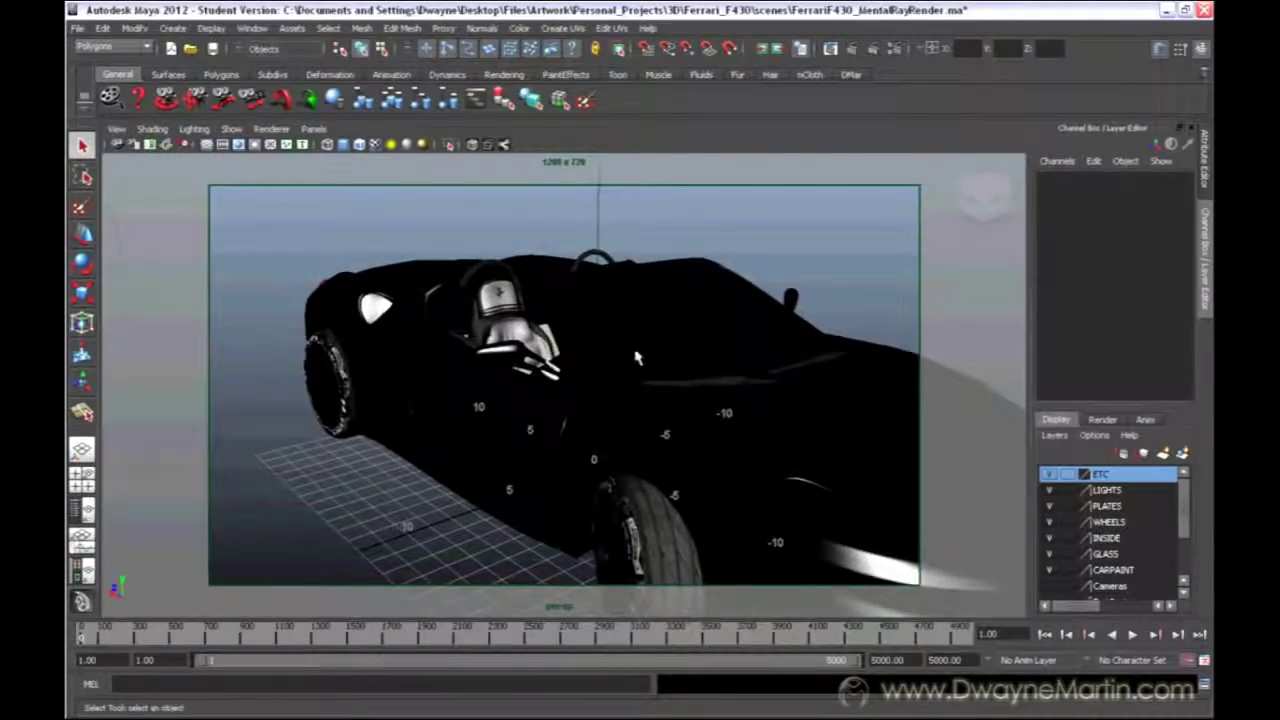
alt+drag(636, 357, 560, 341)
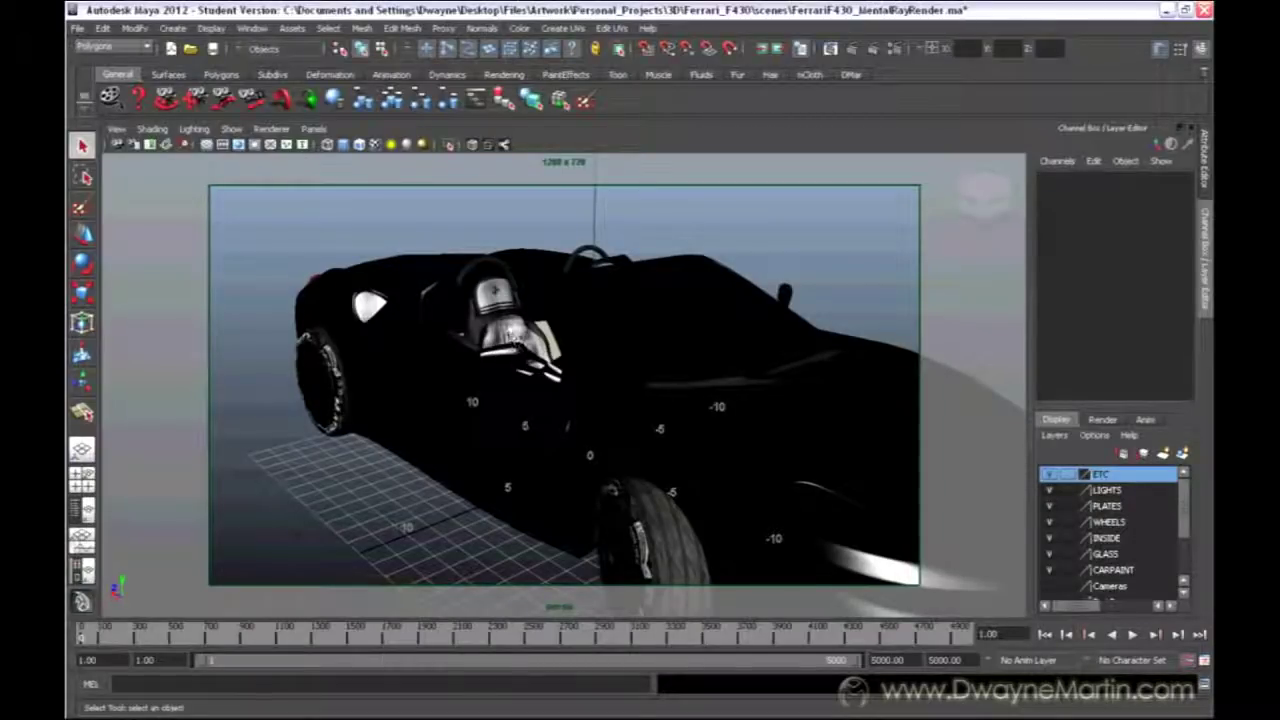